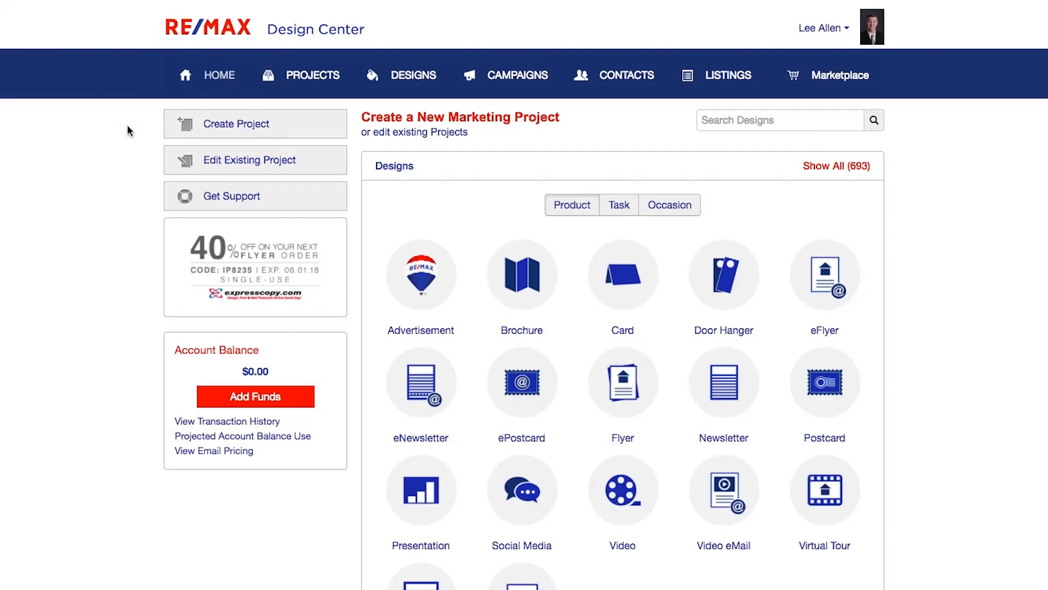
Step: Start a new project from the Digital Listing Presentation 2 design in the Presentation product category
{"action": "scroll", "coordinate": [443, 160], "scroll_direction": "down", "scroll_amount": 3}
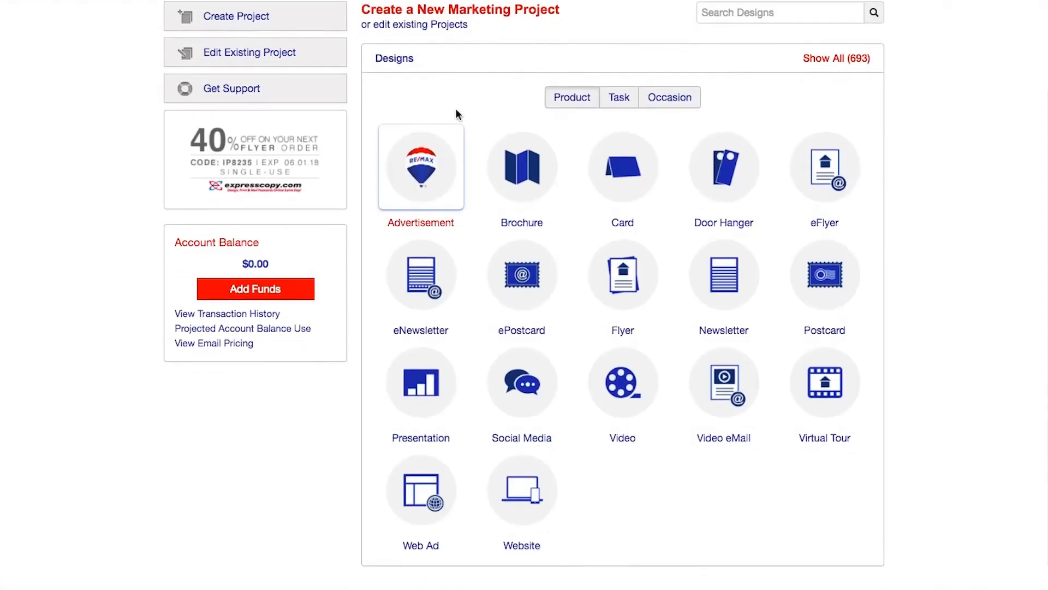
{"action": "scroll", "coordinate": [444, 96], "scroll_direction": "down", "scroll_amount": 1}
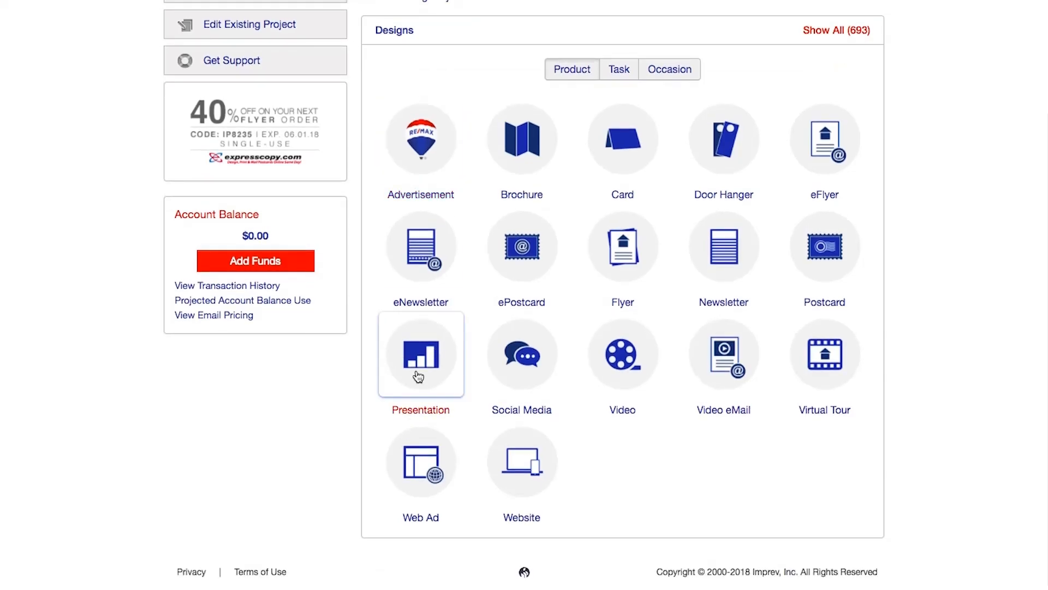
{"action": "left_click", "coordinate": [429, 367]}
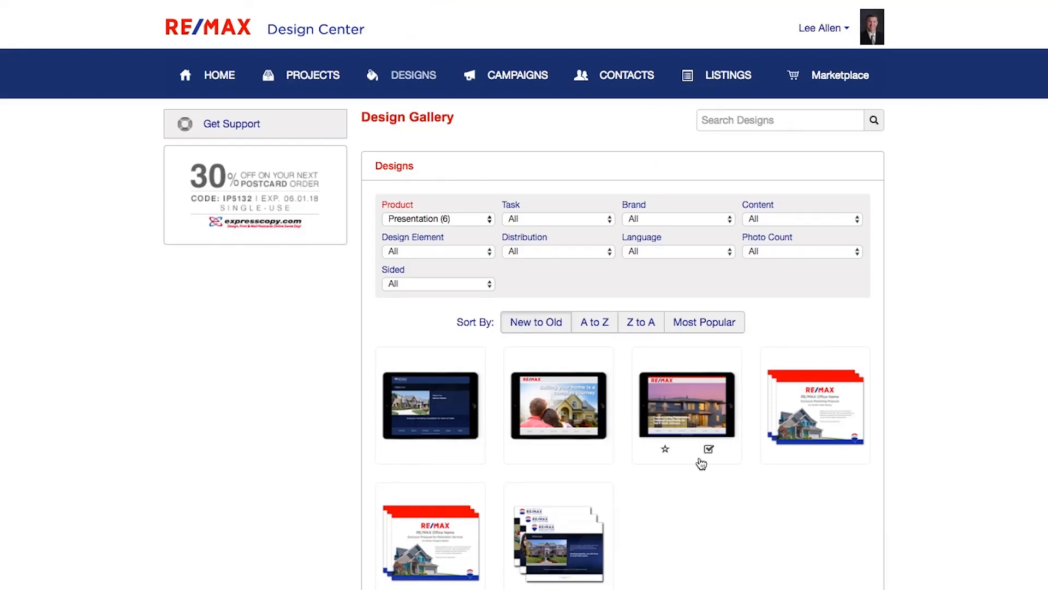
{"action": "mouse_move", "coordinate": [714, 461]}
{"action": "left_click", "coordinate": [694, 405]}
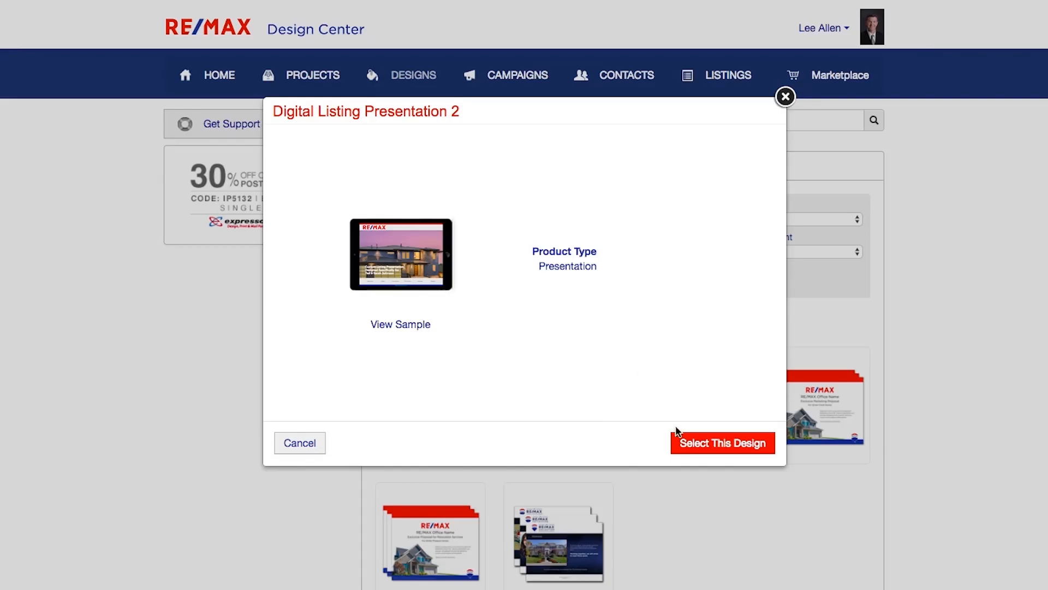
{"action": "left_click", "coordinate": [717, 439]}
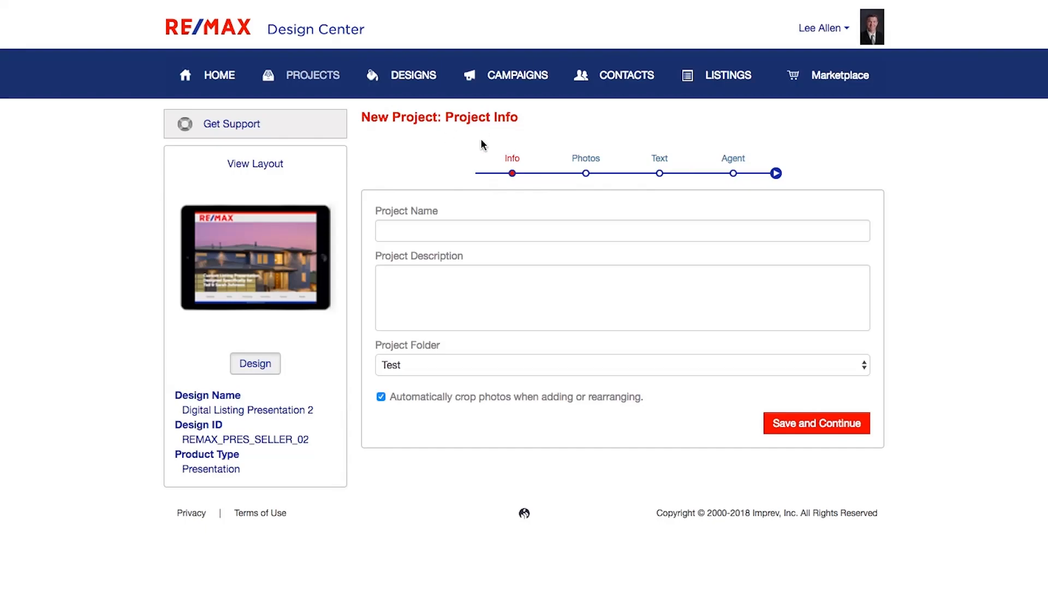
Step: Name the project with the clients' first names followed by "DLP", leaving the project description blank
{"action": "left_click", "coordinate": [414, 229]}
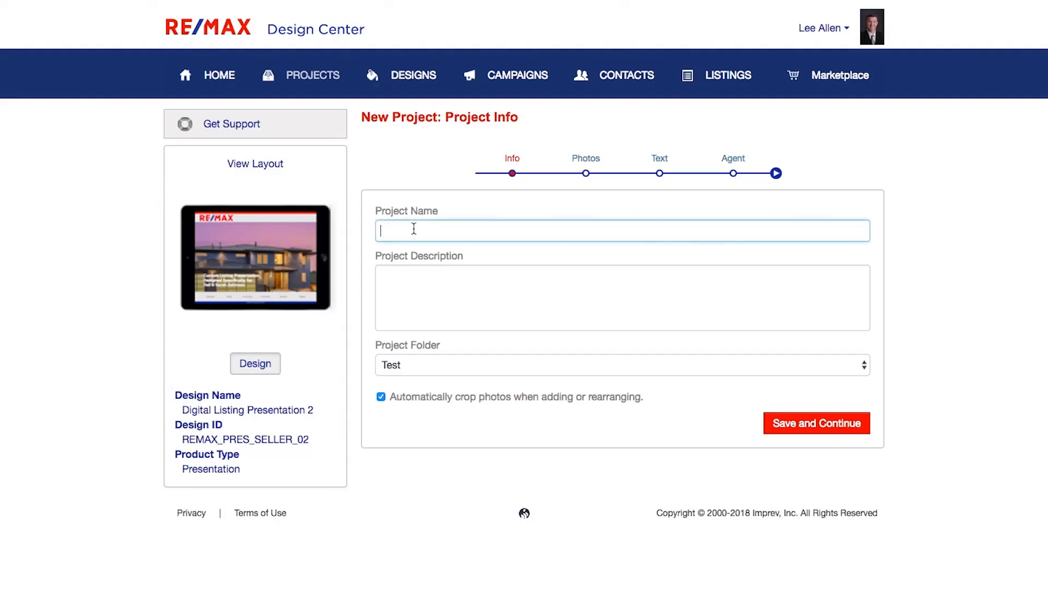
{"action": "type", "text": "Jim and Suzy's DLP"}
{"action": "left_click", "coordinate": [435, 250]}
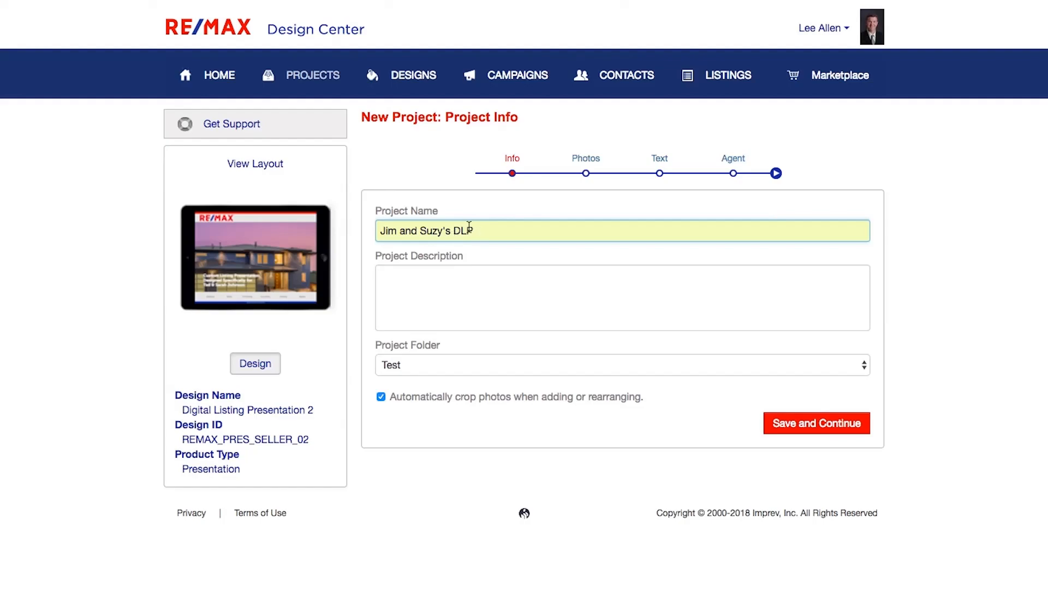
{"action": "left_click", "coordinate": [462, 285]}
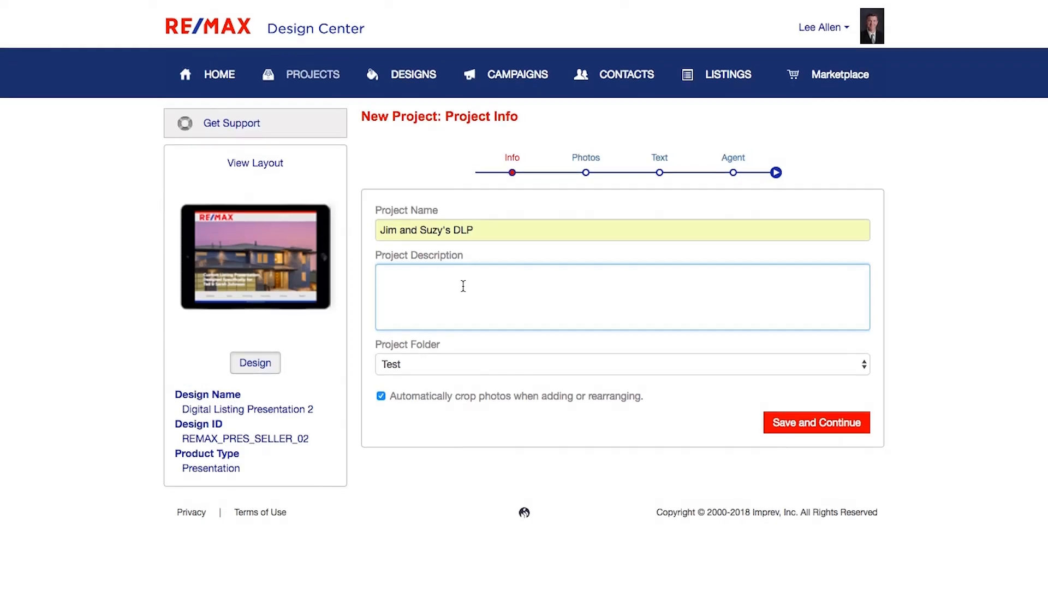
{"action": "left_click", "coordinate": [442, 372]}
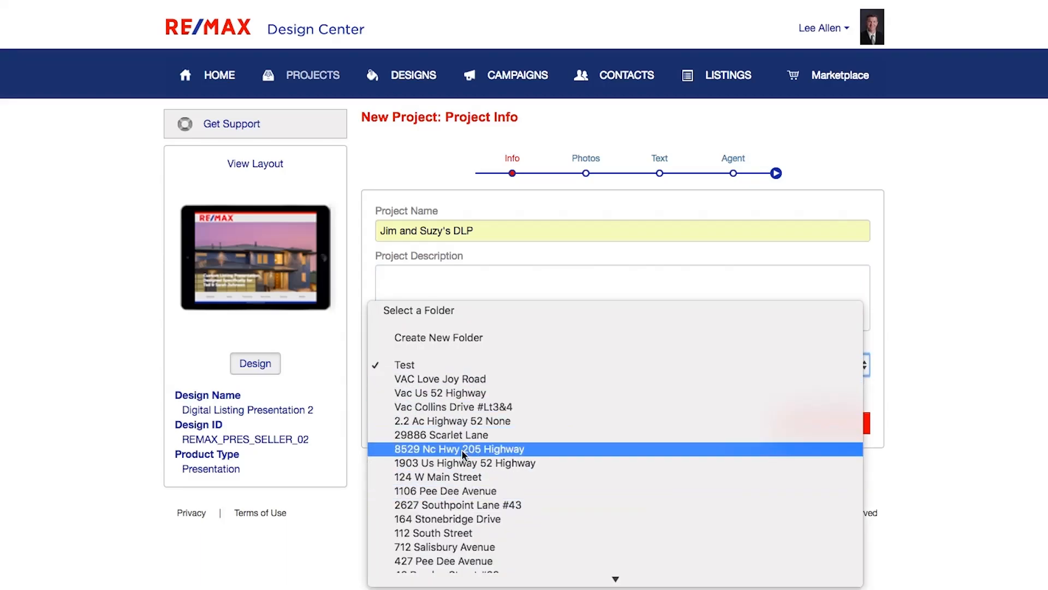
{"action": "left_click", "coordinate": [476, 339]}
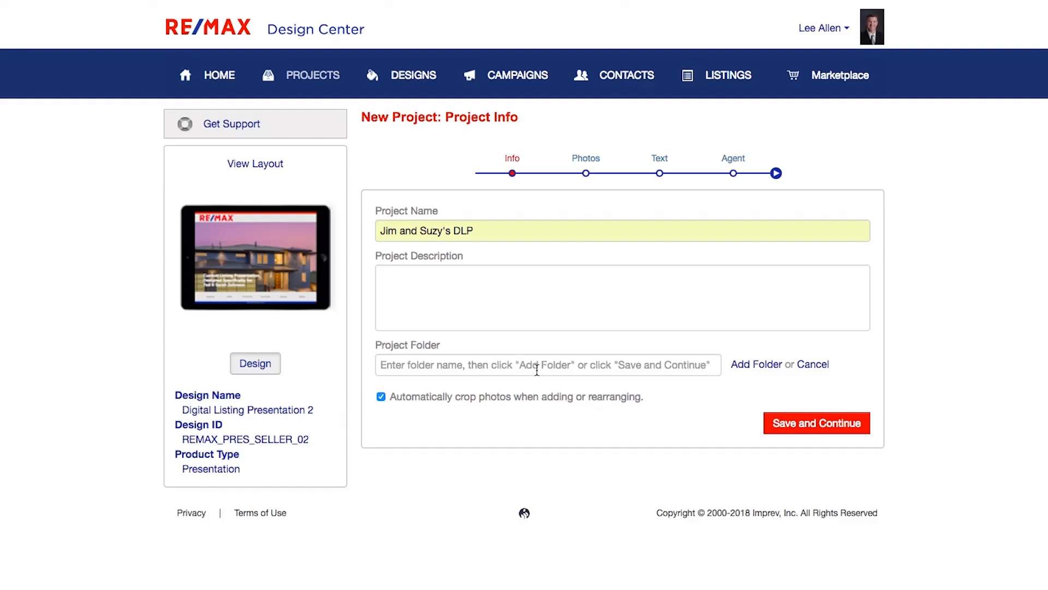
{"action": "left_click", "coordinate": [822, 369]}
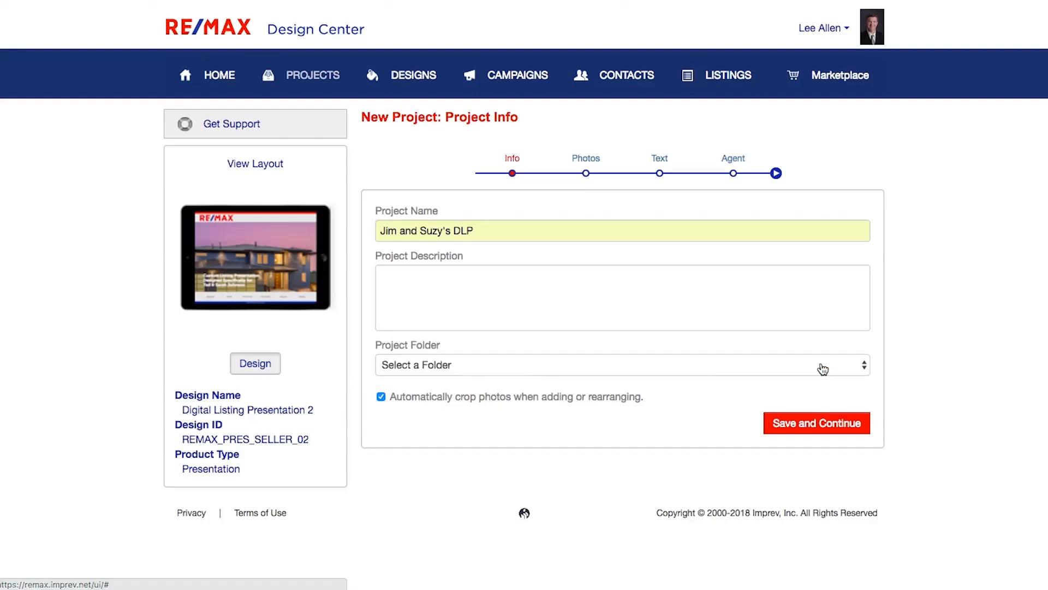
Step: Assign the project to the Test folder, then save the project info and continue to the photos
{"action": "left_click", "coordinate": [770, 364]}
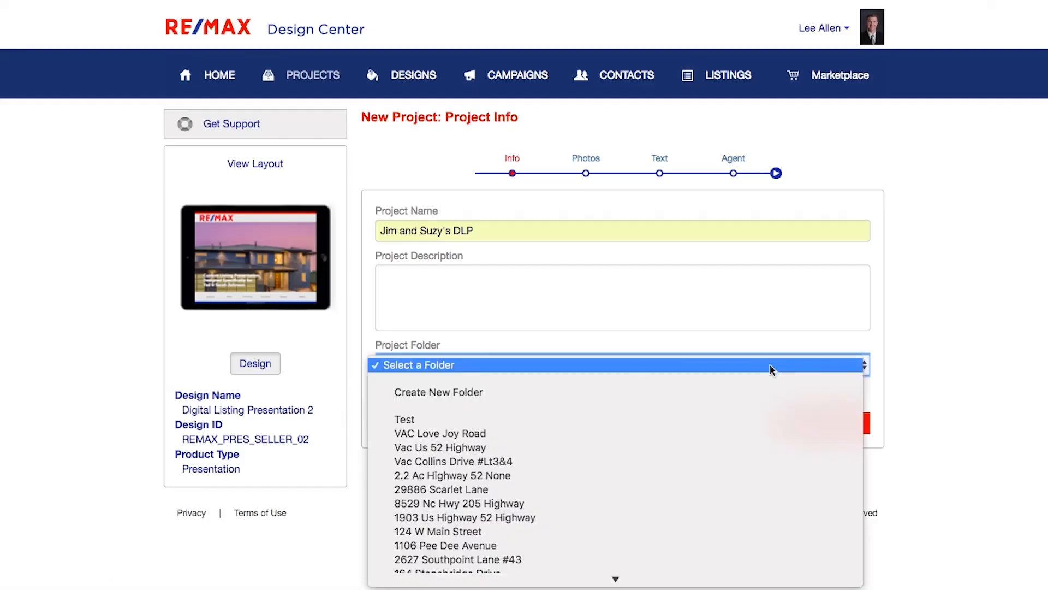
{"action": "left_click", "coordinate": [702, 420]}
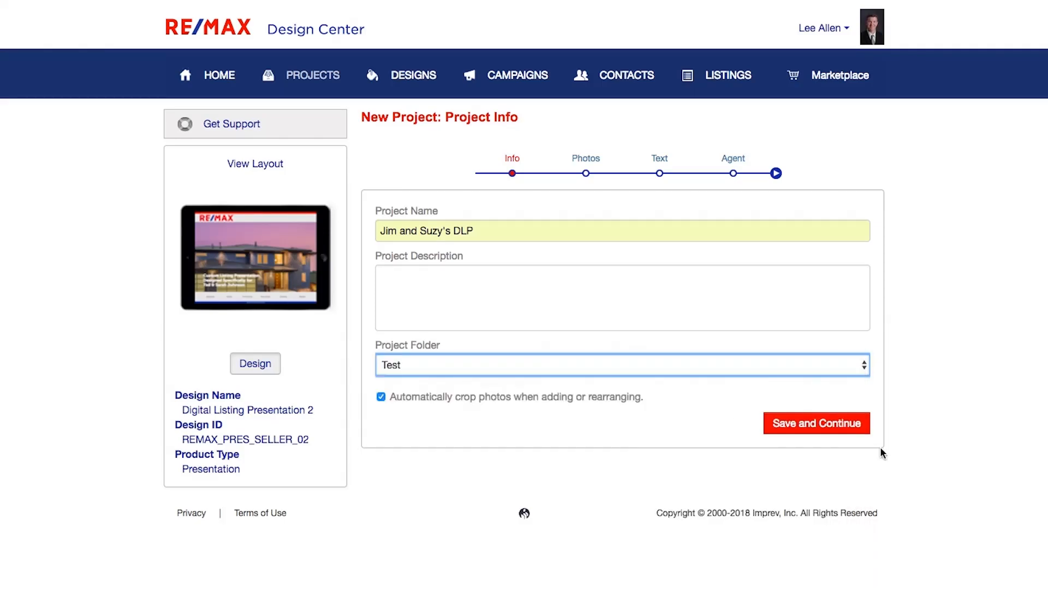
{"action": "left_click", "coordinate": [811, 424]}
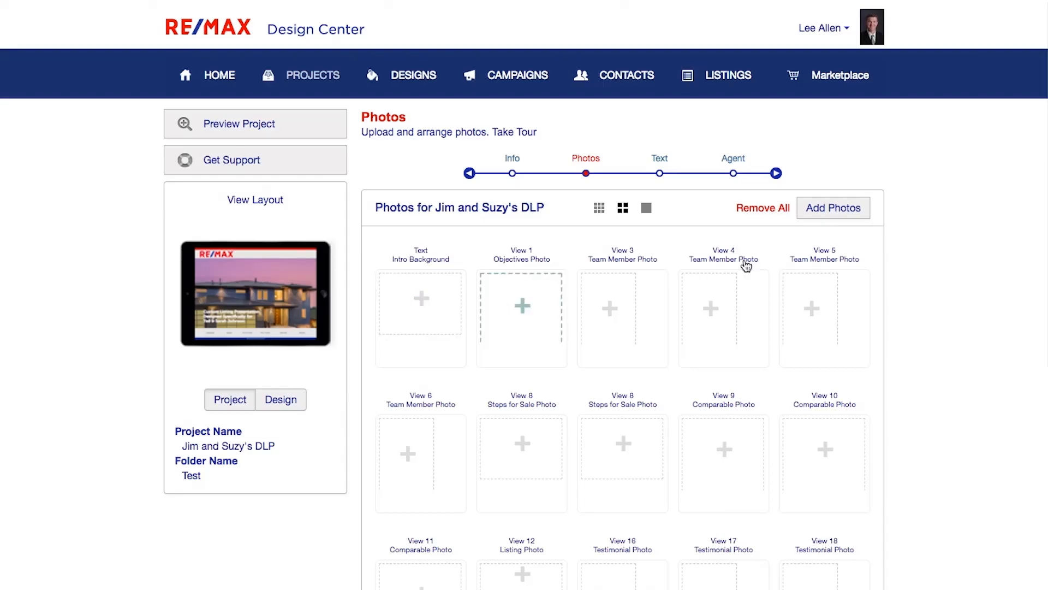
Step: Browse the stock photos for the project, choosing the Architecture category and its Home Exterior subcategory
{"action": "left_click", "coordinate": [834, 216]}
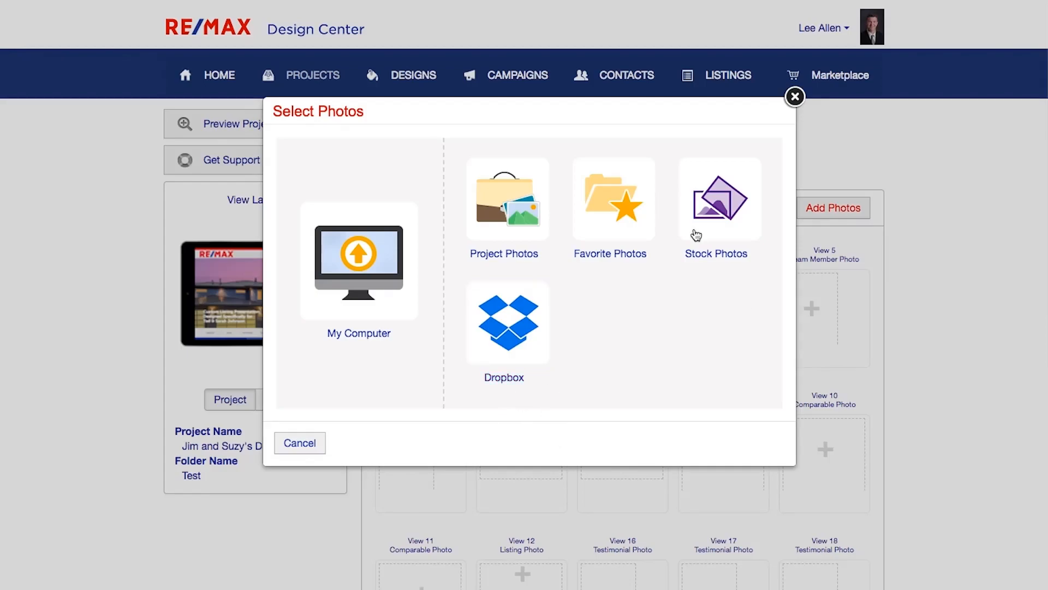
{"action": "left_click", "coordinate": [709, 193]}
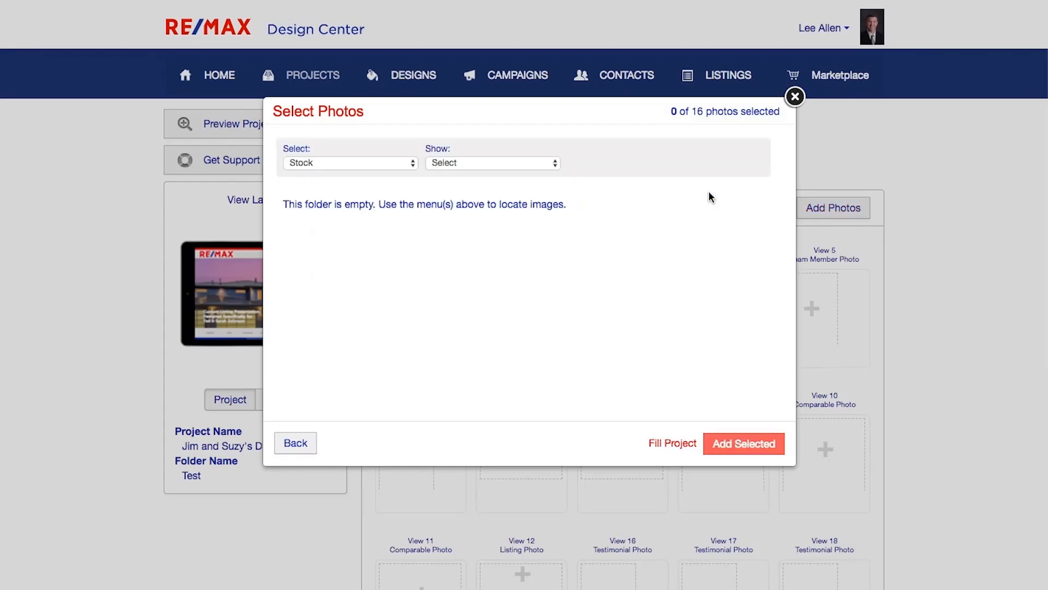
{"action": "left_click", "coordinate": [444, 163]}
{"action": "left_click", "coordinate": [447, 174]}
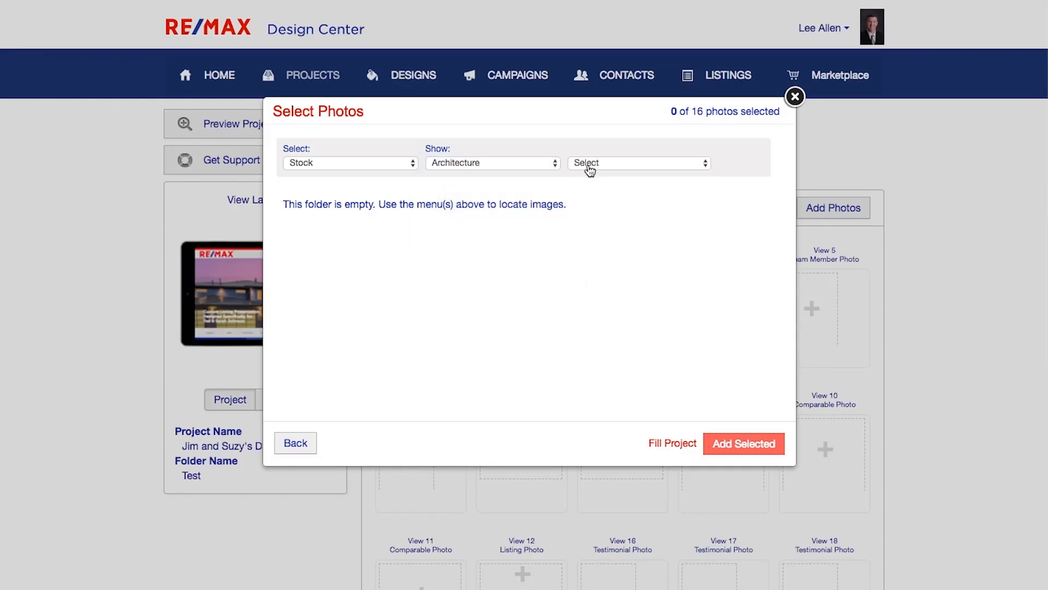
{"action": "left_click", "coordinate": [589, 164]}
{"action": "left_click", "coordinate": [613, 186]}
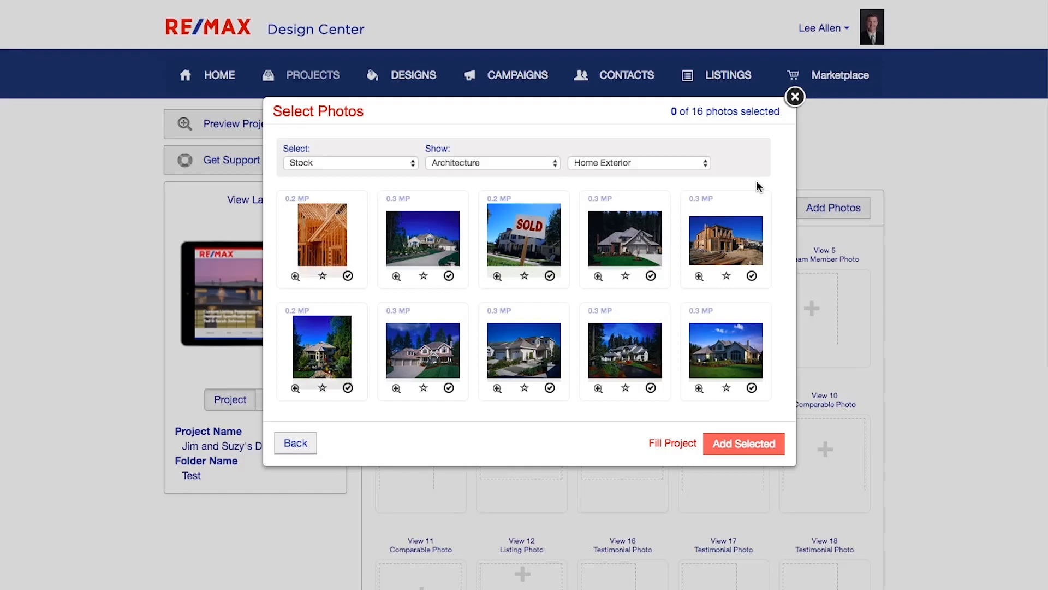
Step: Fill the project with the Home Exterior stock photos, add the selection, and dismiss the upload notice
{"action": "scroll", "coordinate": [756, 186], "scroll_direction": "down", "scroll_amount": 1}
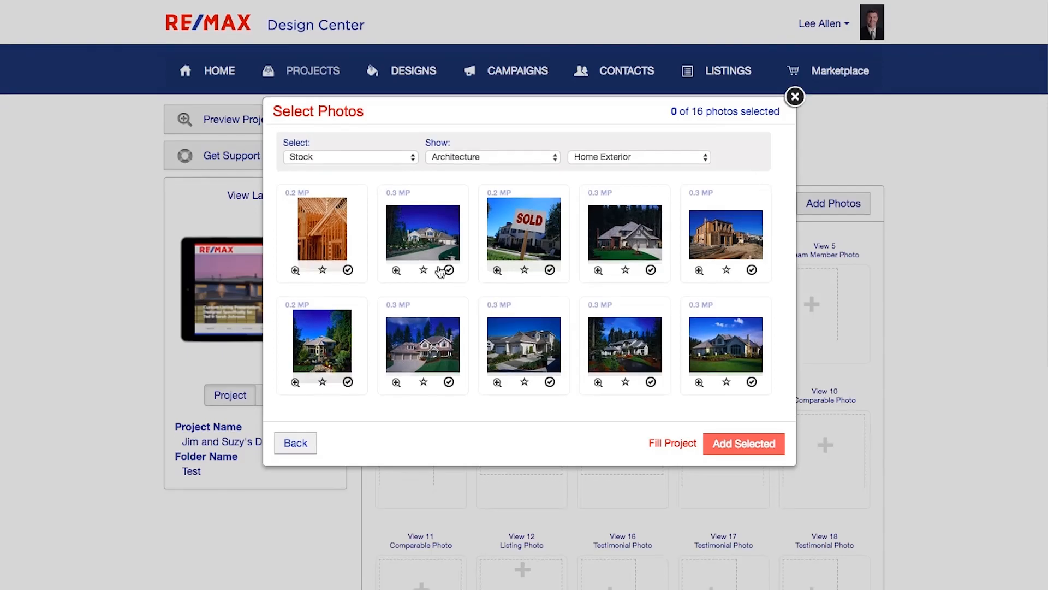
{"action": "left_click", "coordinate": [314, 226]}
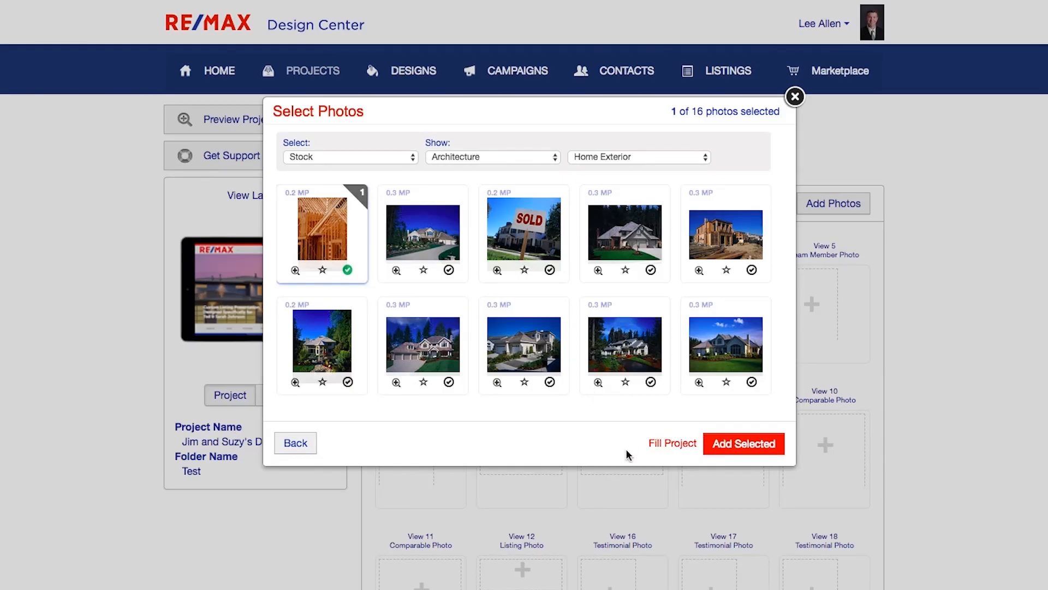
{"action": "left_click", "coordinate": [678, 445]}
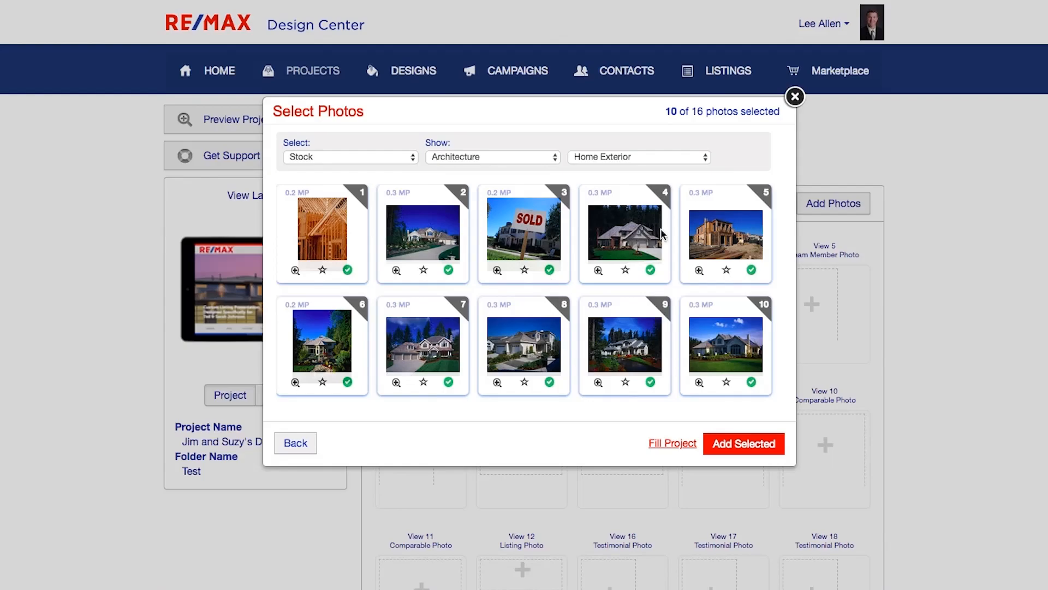
{"action": "scroll", "coordinate": [557, 301], "scroll_direction": "down", "scroll_amount": 2}
{"action": "scroll", "coordinate": [559, 303], "scroll_direction": "up", "scroll_amount": 2}
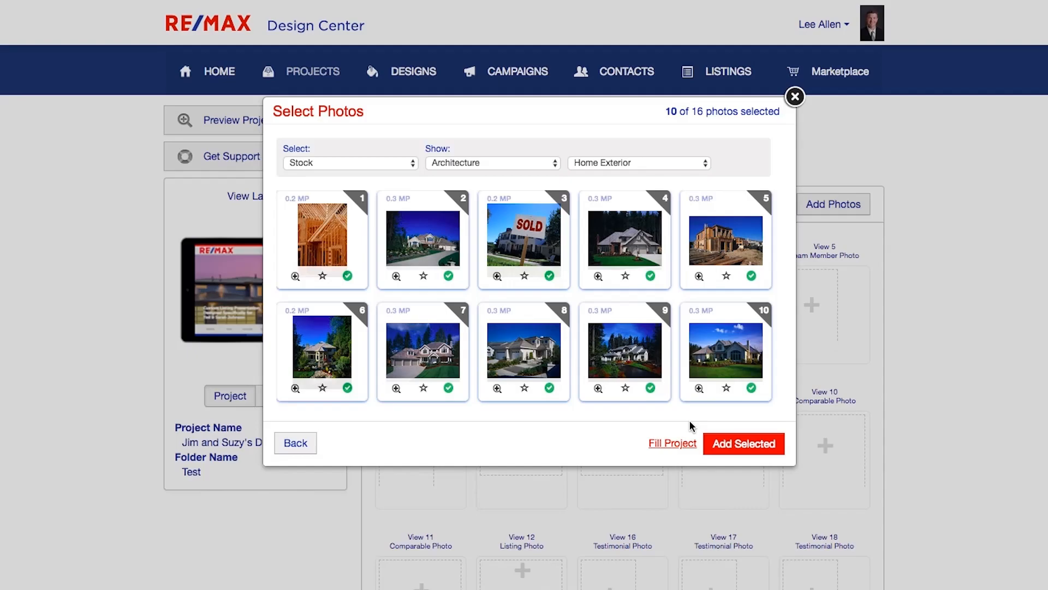
{"action": "left_click", "coordinate": [738, 445]}
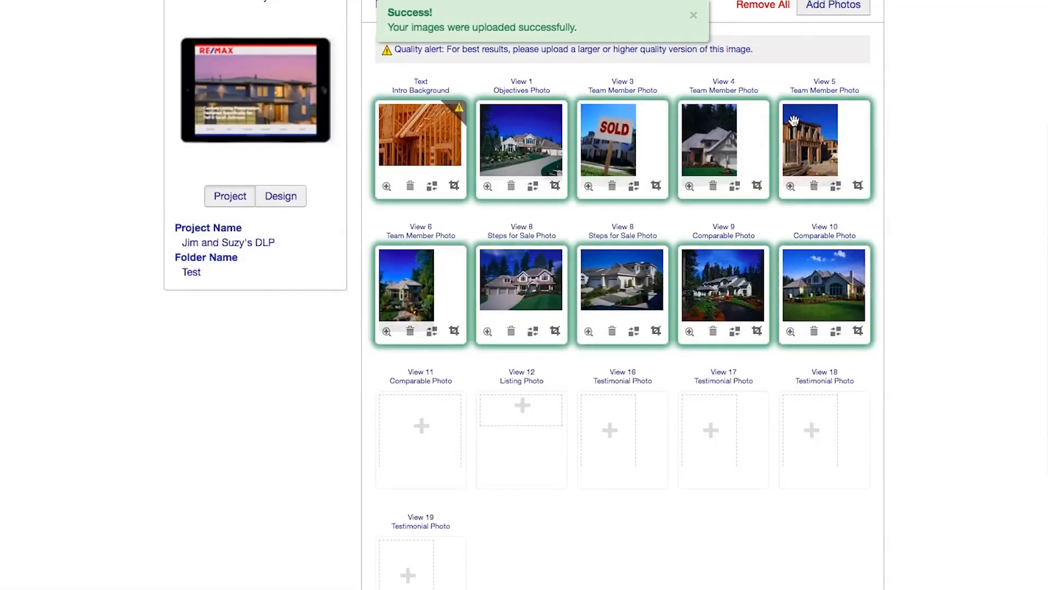
{"action": "left_click", "coordinate": [693, 15]}
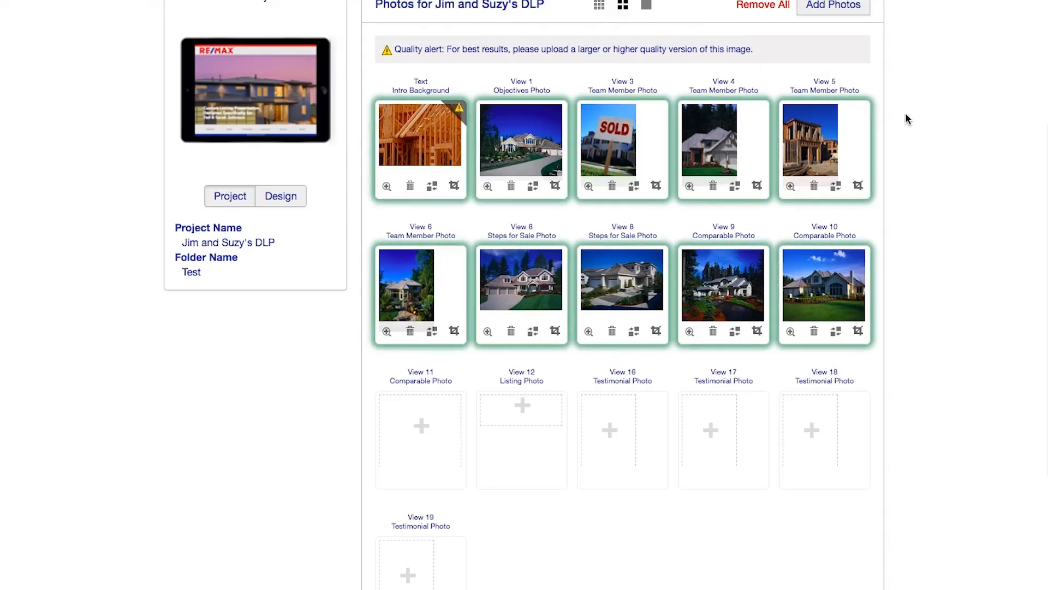
Step: Swap the wood-framing photo in the Intro Background slot with the house photo in the View 1 Objectives slot
{"action": "scroll", "coordinate": [905, 168], "scroll_direction": "down", "scroll_amount": 3}
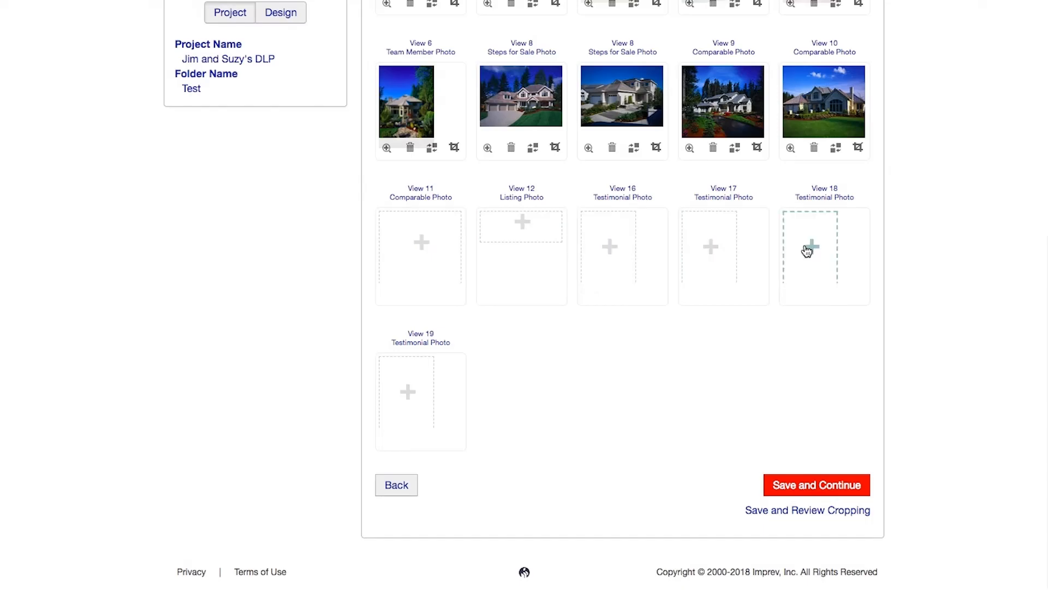
{"action": "scroll", "coordinate": [546, 391], "scroll_direction": "up", "scroll_amount": 1}
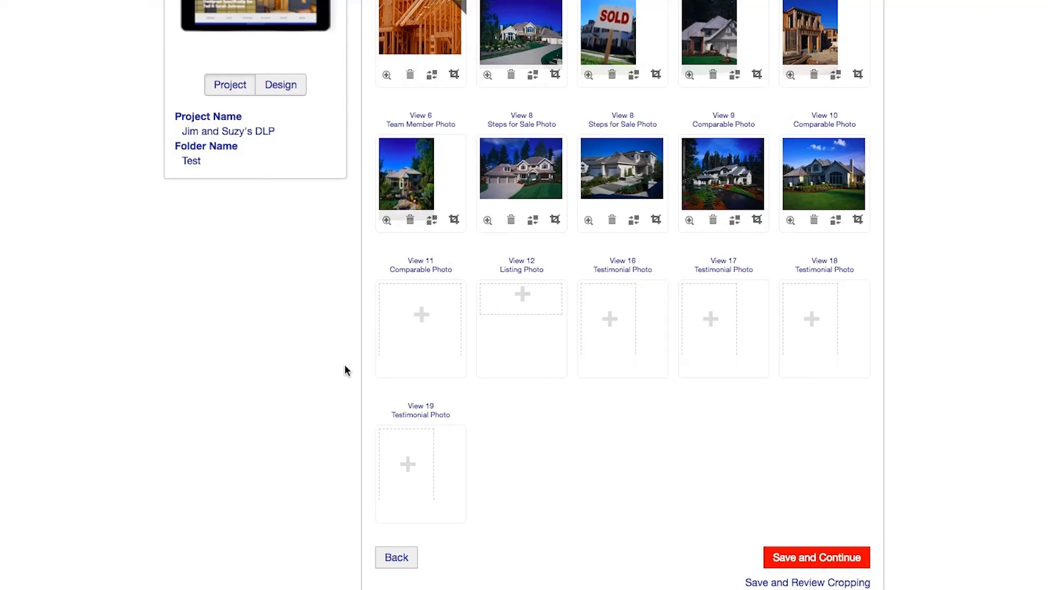
{"action": "scroll", "coordinate": [345, 366], "scroll_direction": "up", "scroll_amount": 3}
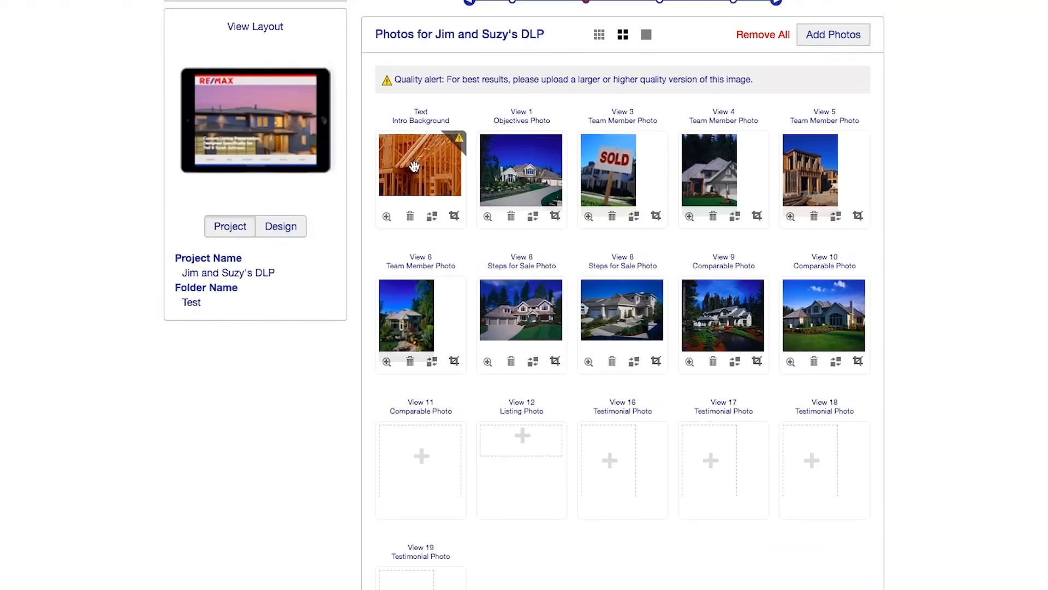
{"action": "left_click_drag", "start_coordinate": [415, 165], "coordinate": [531, 159]}
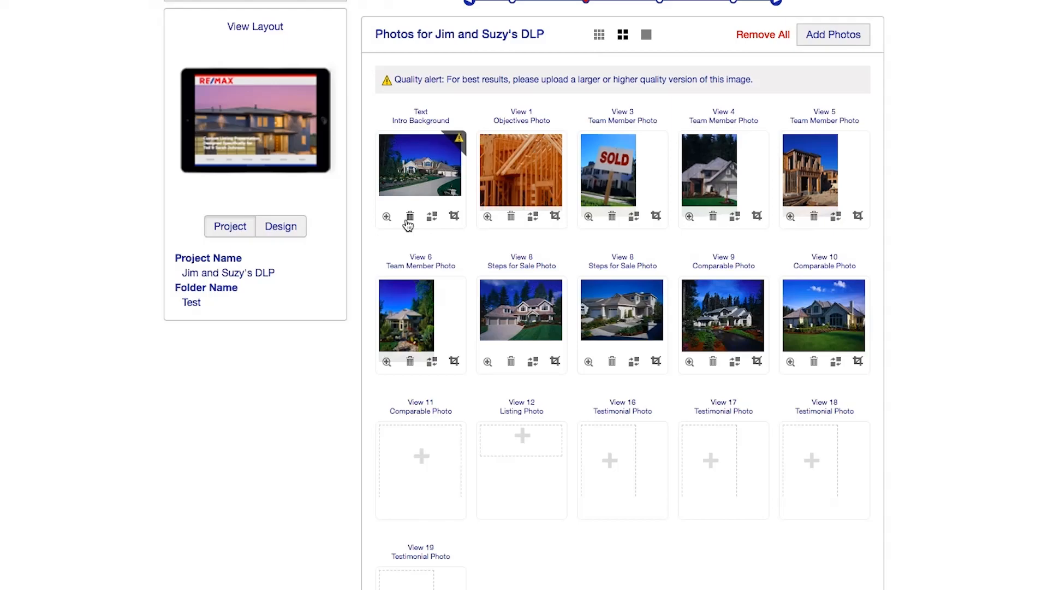
{"action": "mouse_move", "coordinate": [442, 226]}
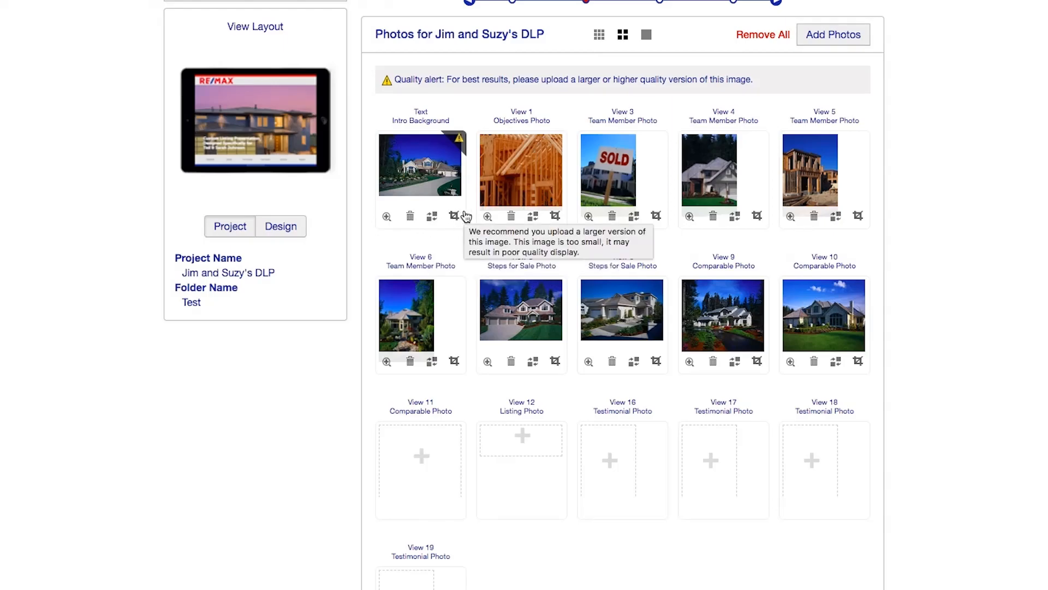
Step: Examine where photos belong on the layout's intro and Objective pages, then return to the project photos
{"action": "scroll", "coordinate": [464, 208], "scroll_direction": "up", "scroll_amount": 2}
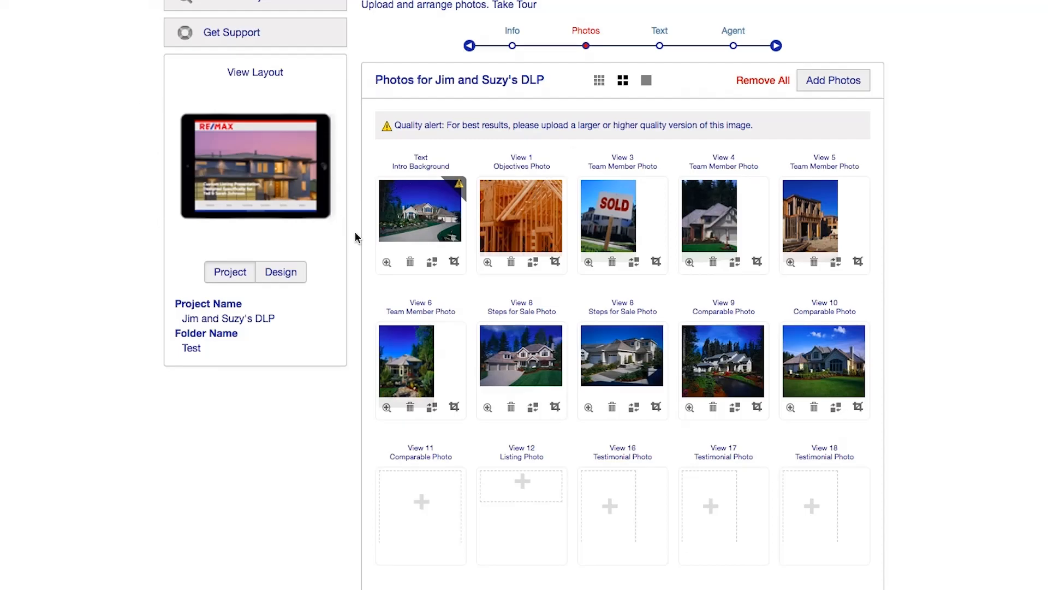
{"action": "left_click", "coordinate": [254, 174]}
{"action": "scroll", "coordinate": [466, 320], "scroll_direction": "down", "scroll_amount": 2}
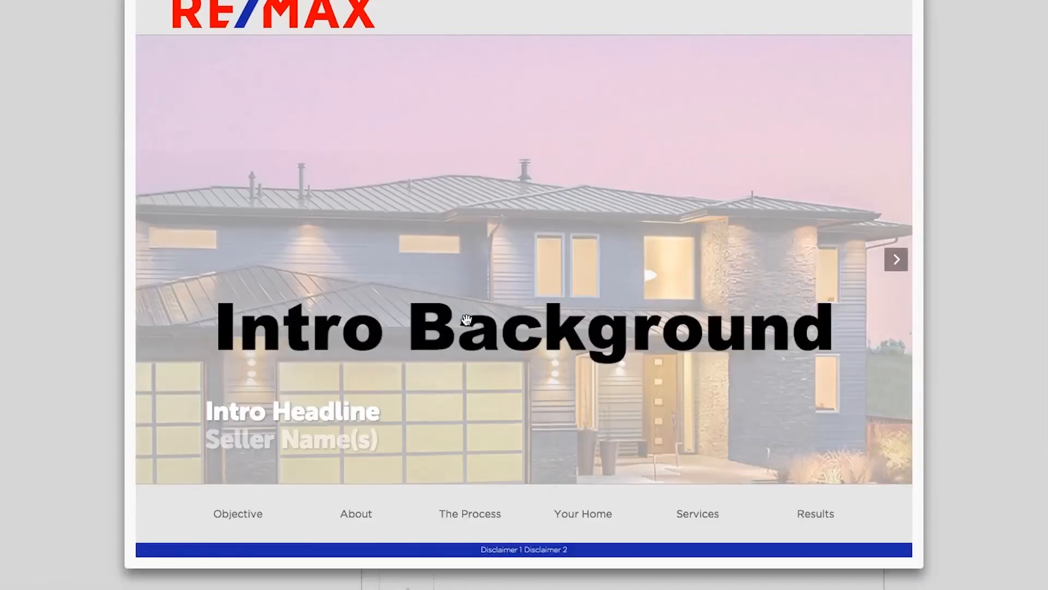
{"action": "scroll", "coordinate": [288, 321], "scroll_direction": "down", "scroll_amount": 3}
{"action": "scroll", "coordinate": [289, 320], "scroll_direction": "up", "scroll_amount": 4}
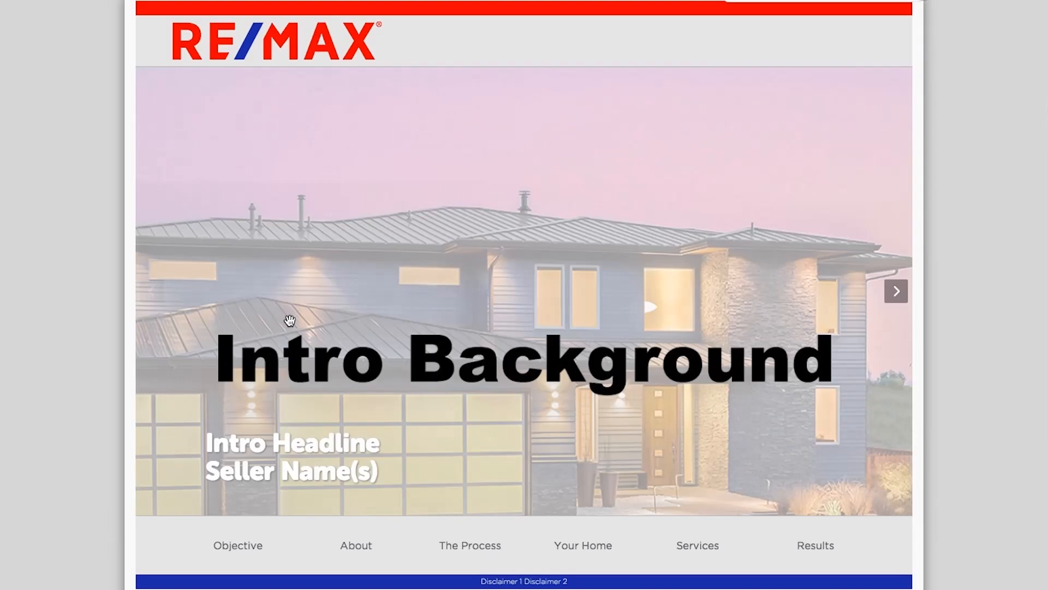
{"action": "left_click", "coordinate": [904, 300]}
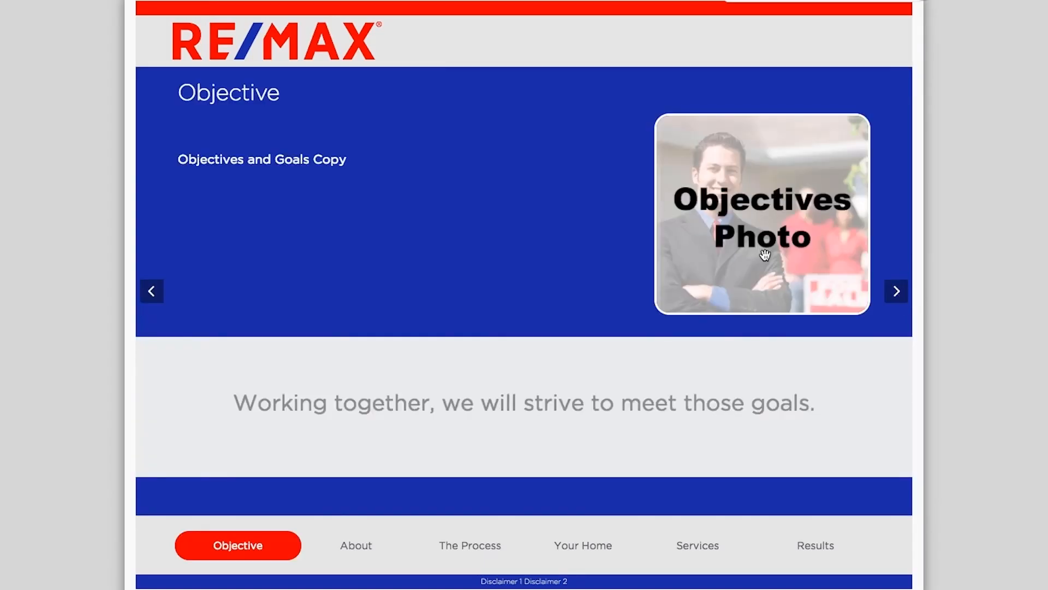
{"action": "left_click", "coordinate": [969, 189]}
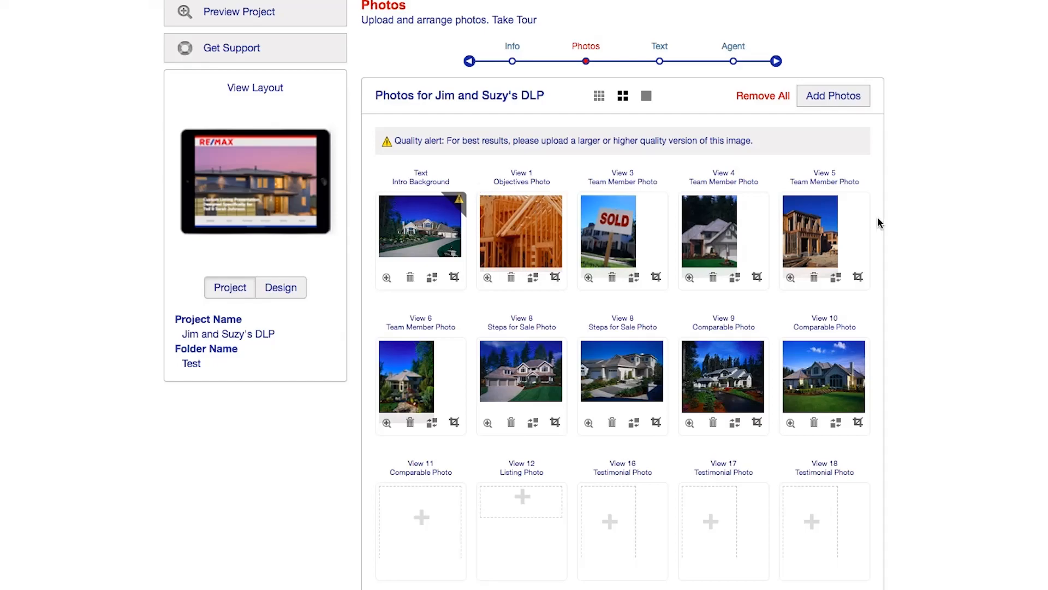
{"action": "scroll", "coordinate": [929, 229], "scroll_direction": "down", "scroll_amount": 2}
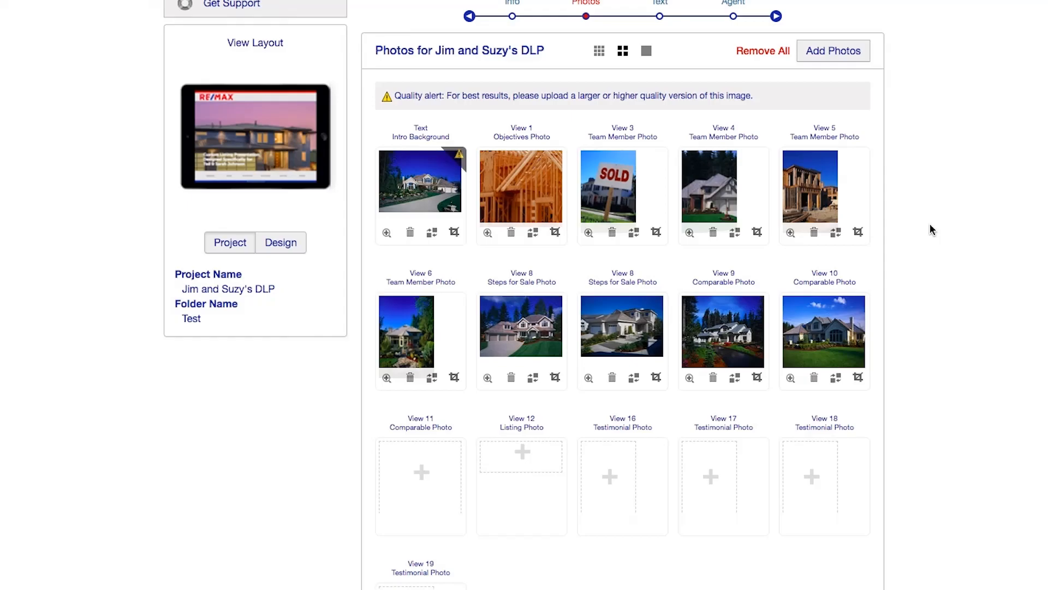
Step: Save the project photos and complete Headline 1 by adding the sellers' first names at its end
{"action": "scroll", "coordinate": [934, 287], "scroll_direction": "down", "scroll_amount": 5}
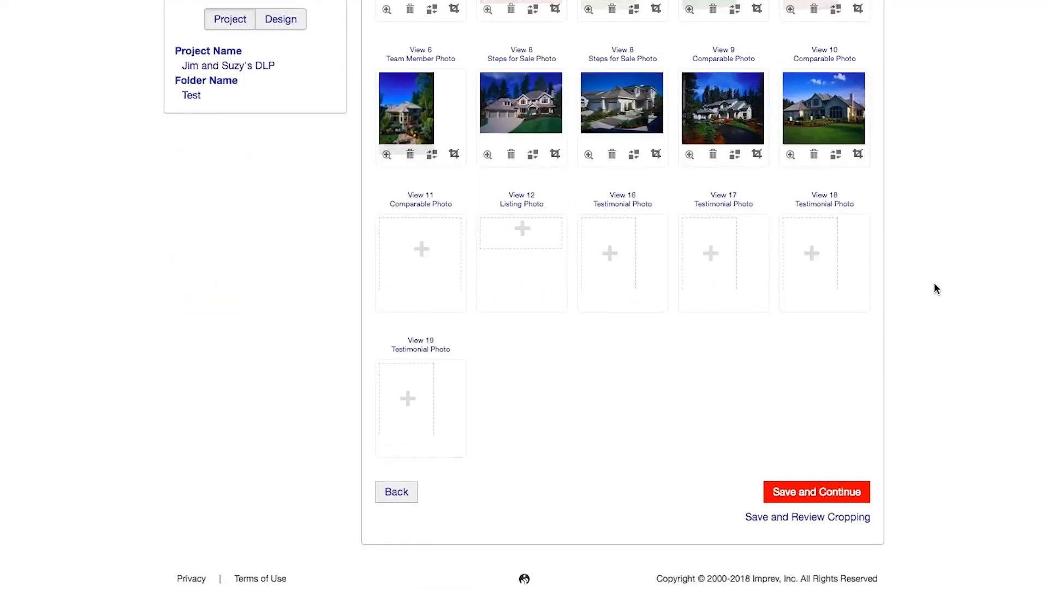
{"action": "left_click", "coordinate": [831, 493]}
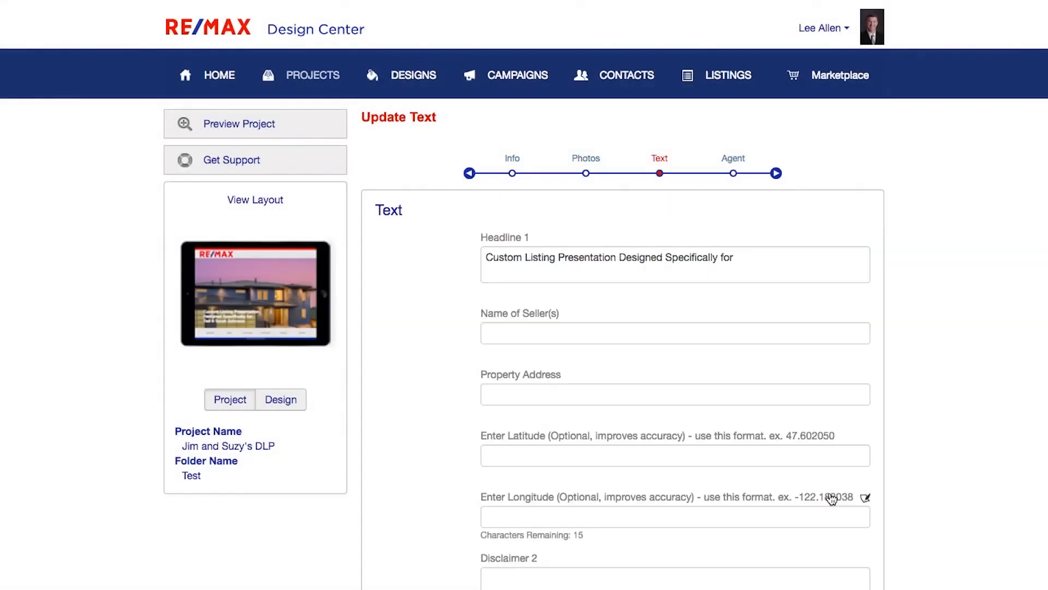
{"action": "scroll", "coordinate": [916, 336], "scroll_direction": "down", "scroll_amount": 5}
{"action": "scroll", "coordinate": [916, 335], "scroll_direction": "up", "scroll_amount": 4}
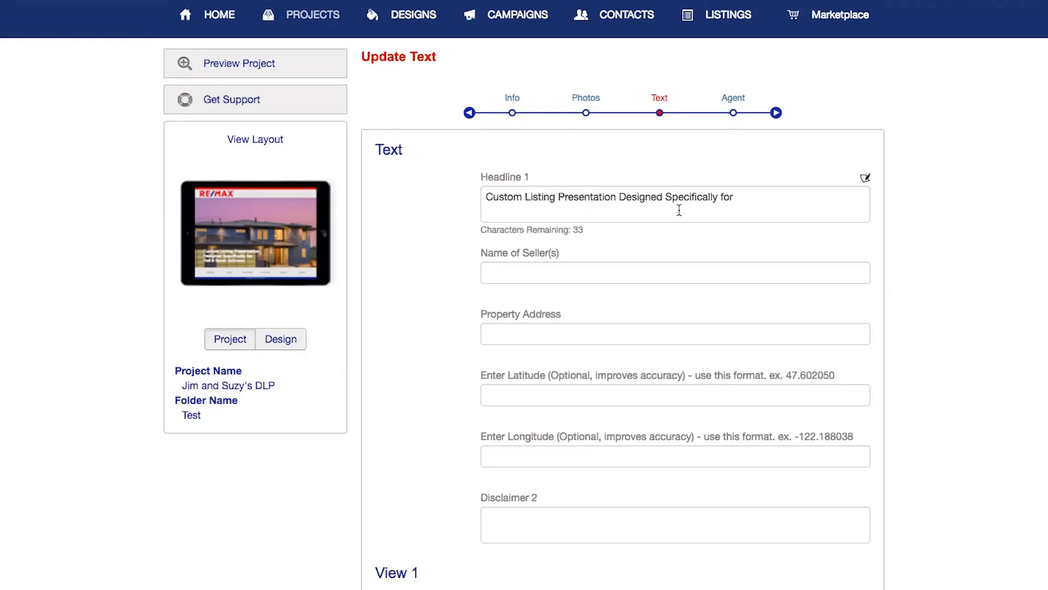
{"action": "left_click", "coordinate": [789, 204]}
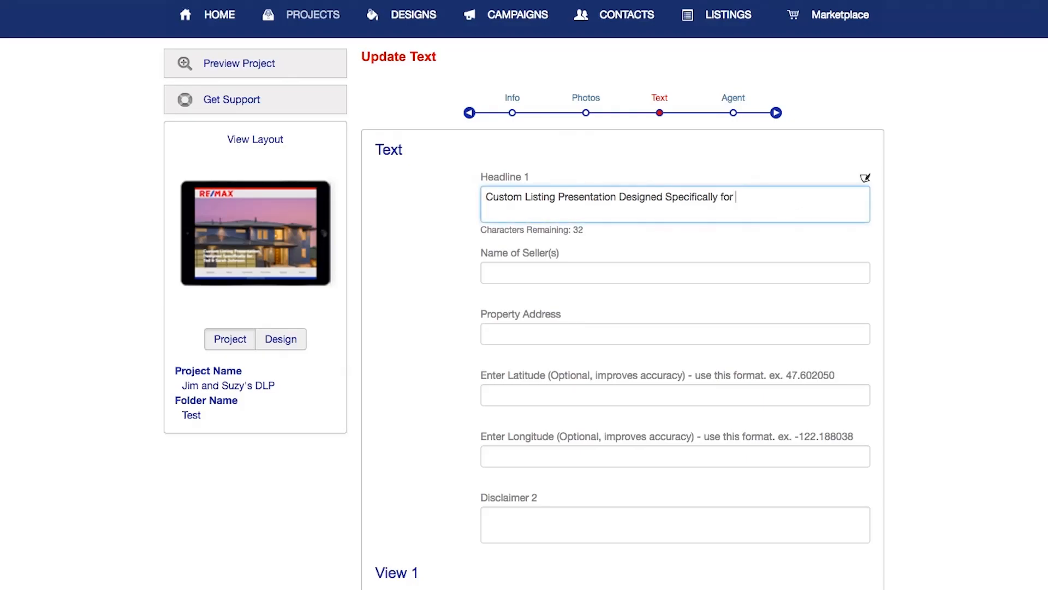
{"action": "type", "text": "Jim and Suzy"}
{"action": "scroll", "coordinate": [756, 323], "scroll_direction": "down", "scroll_amount": 5}
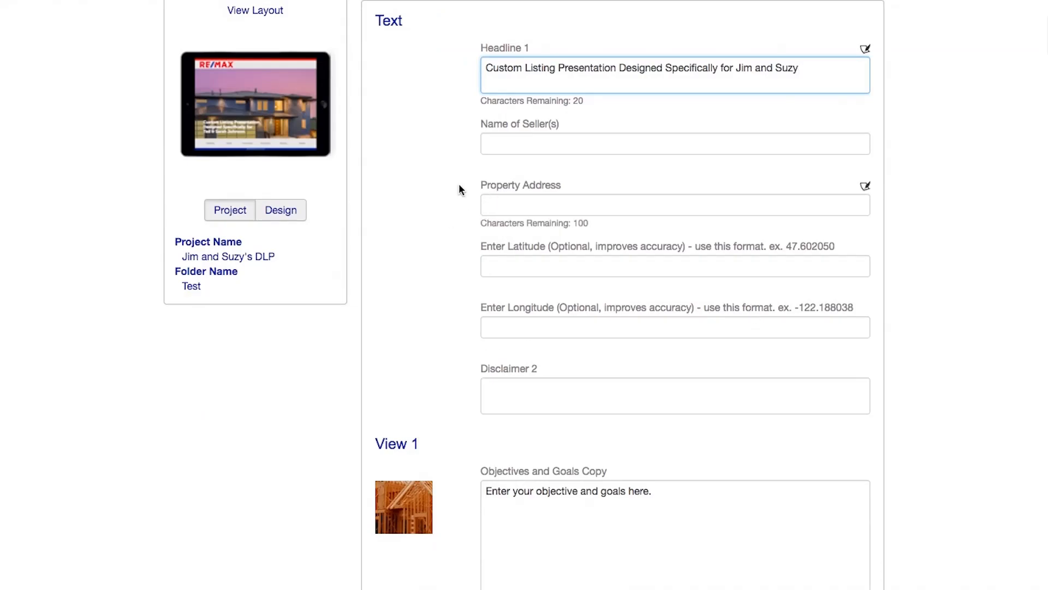
{"action": "left_click", "coordinate": [444, 240]}
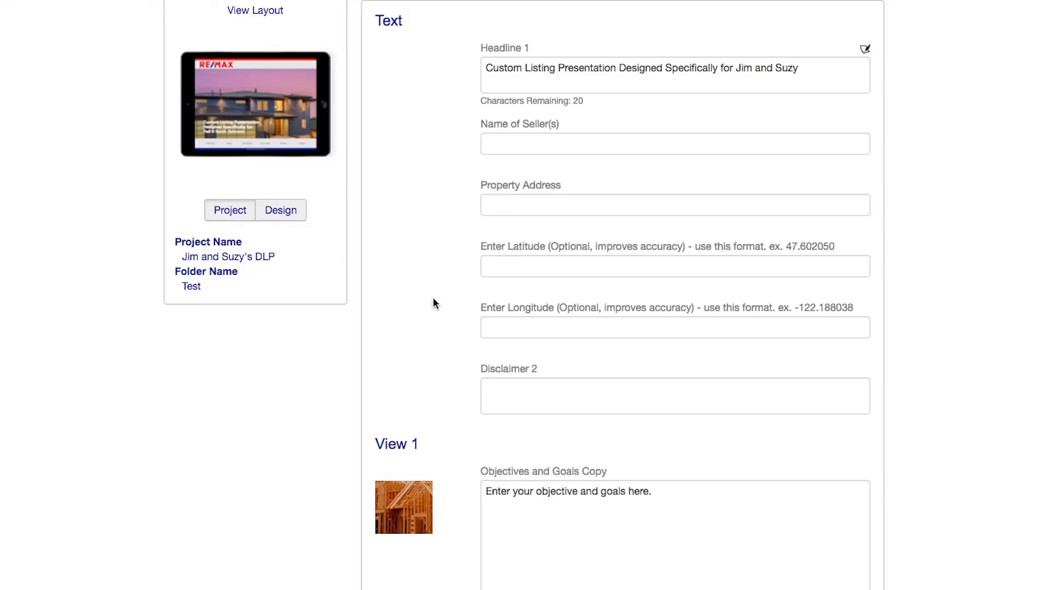
Step: Open the Phrase Assistant for View 2's About Me Copy and filter Stock Phrases by the keyword Affordable
{"action": "scroll", "coordinate": [435, 303], "scroll_direction": "down", "scroll_amount": 5}
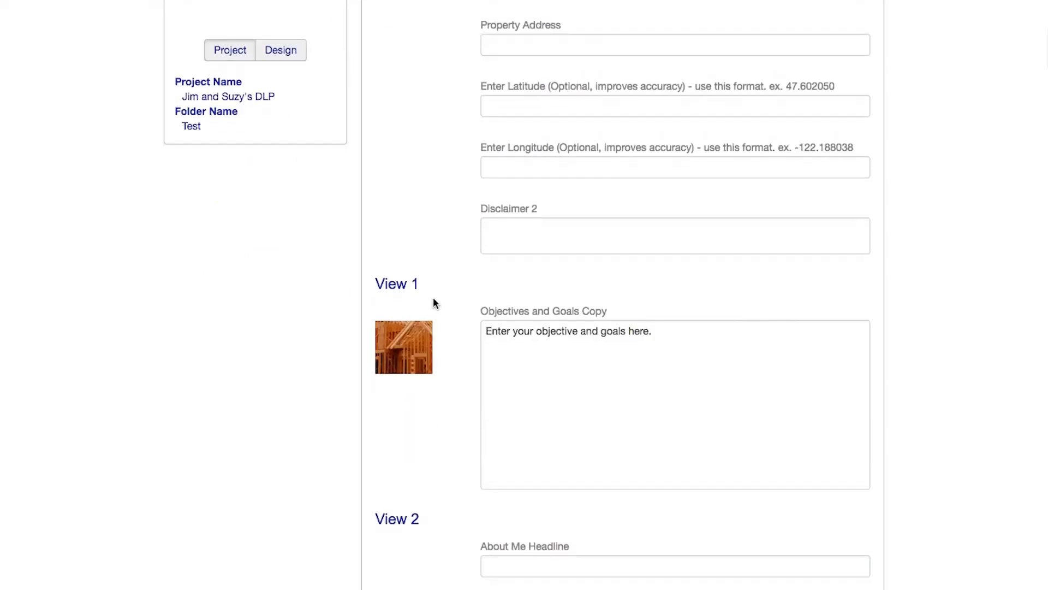
{"action": "scroll", "coordinate": [435, 303], "scroll_direction": "down", "scroll_amount": 15}
{"action": "scroll", "coordinate": [435, 303], "scroll_direction": "down", "scroll_amount": 6}
{"action": "scroll", "coordinate": [434, 302], "scroll_direction": "down", "scroll_amount": 5}
{"action": "scroll", "coordinate": [434, 302], "scroll_direction": "up", "scroll_amount": 10}
{"action": "scroll", "coordinate": [435, 303], "scroll_direction": "up", "scroll_amount": 1}
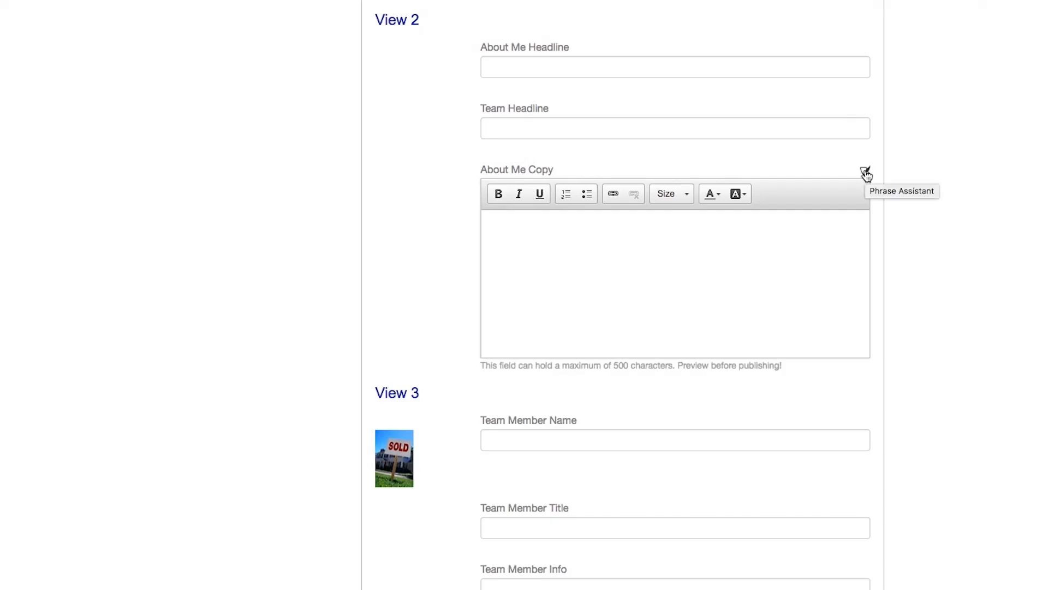
{"action": "left_click", "coordinate": [866, 173]}
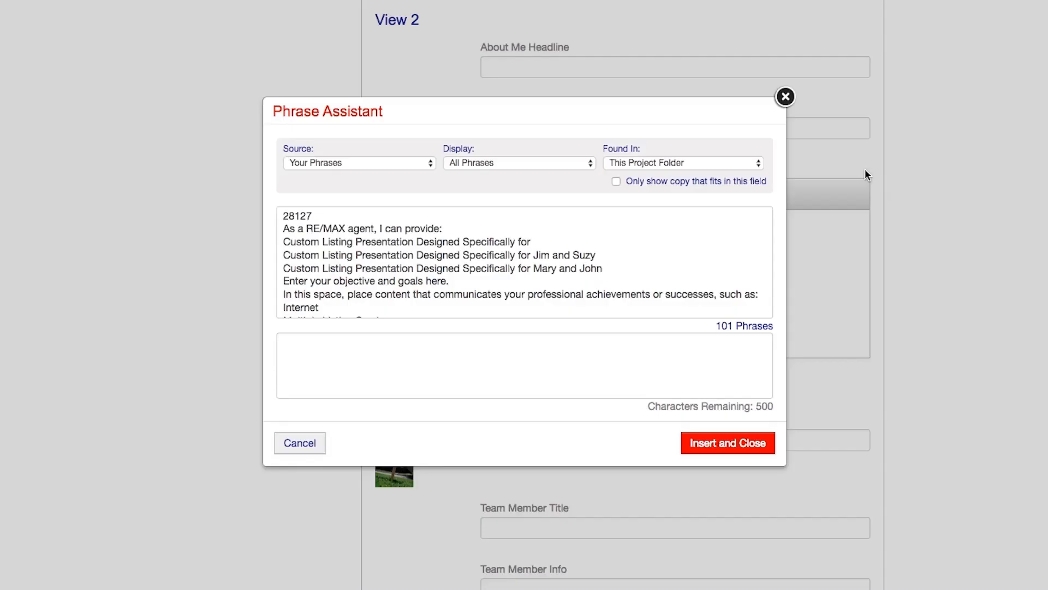
{"action": "left_click", "coordinate": [363, 162]}
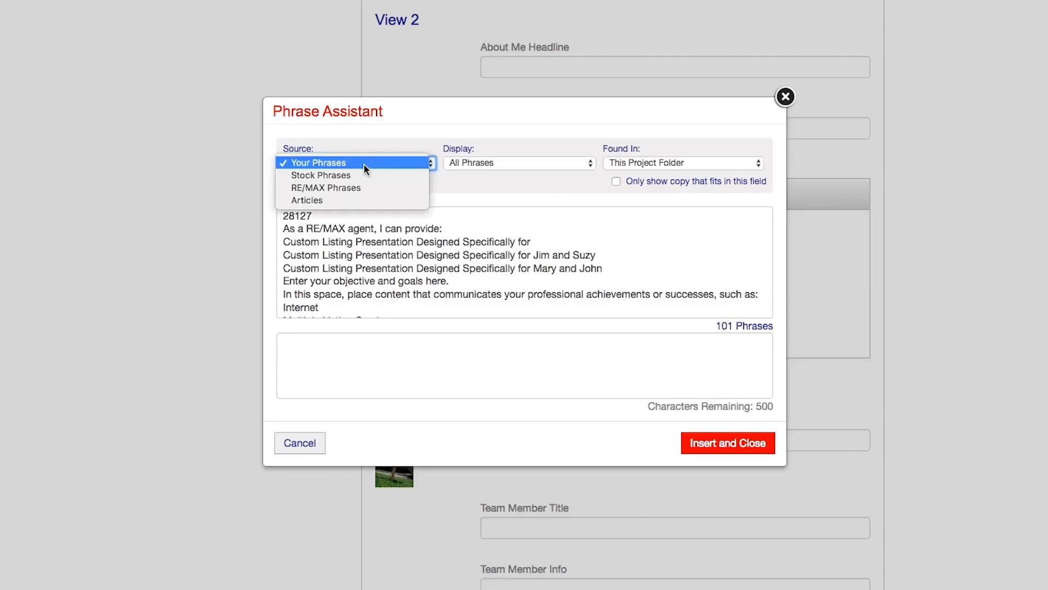
{"action": "left_click", "coordinate": [359, 175]}
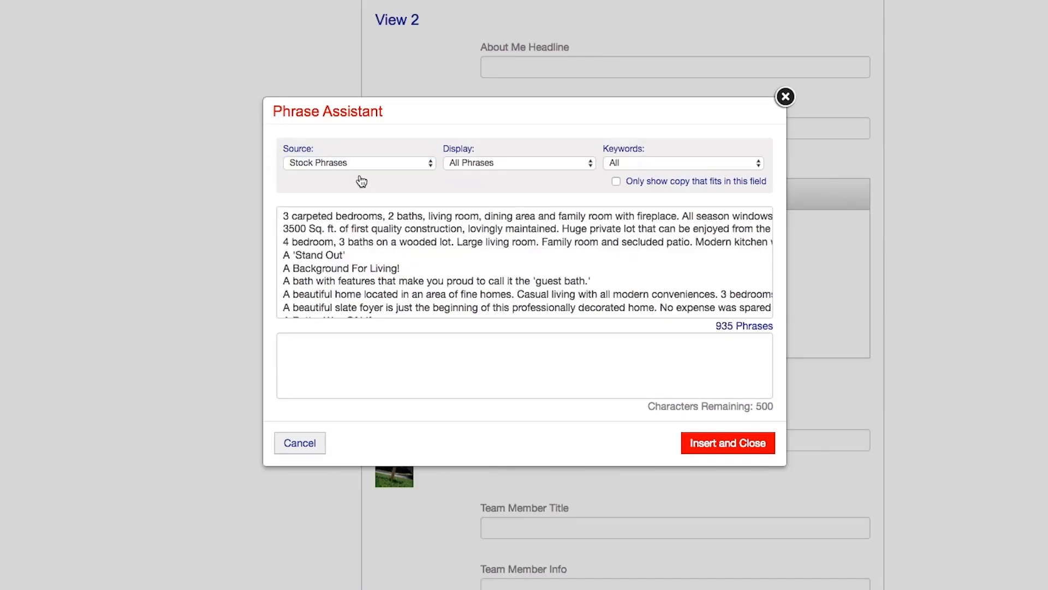
{"action": "left_click", "coordinate": [631, 164]}
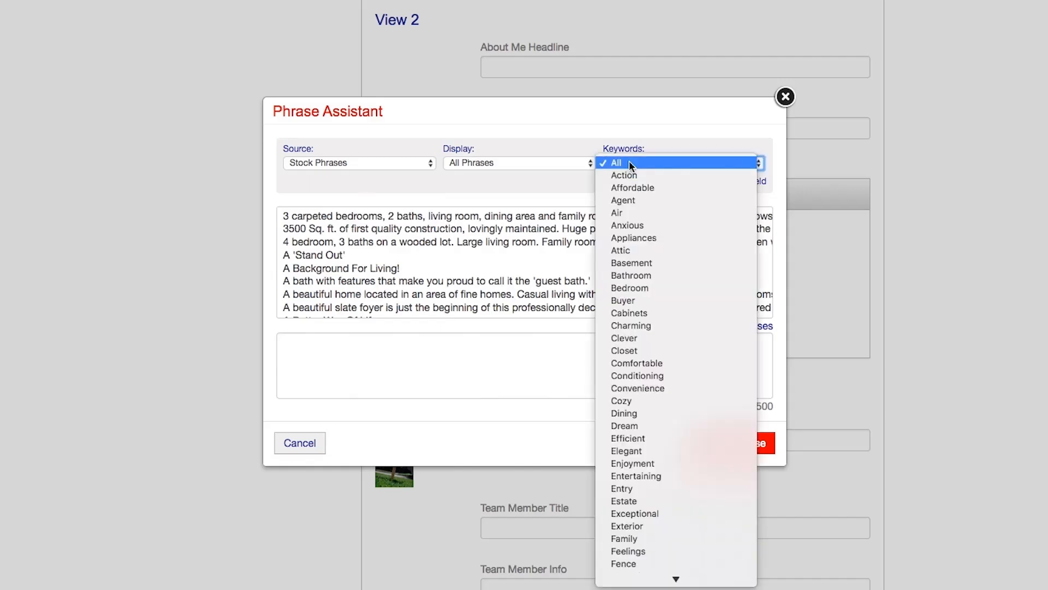
{"action": "left_click", "coordinate": [632, 188]}
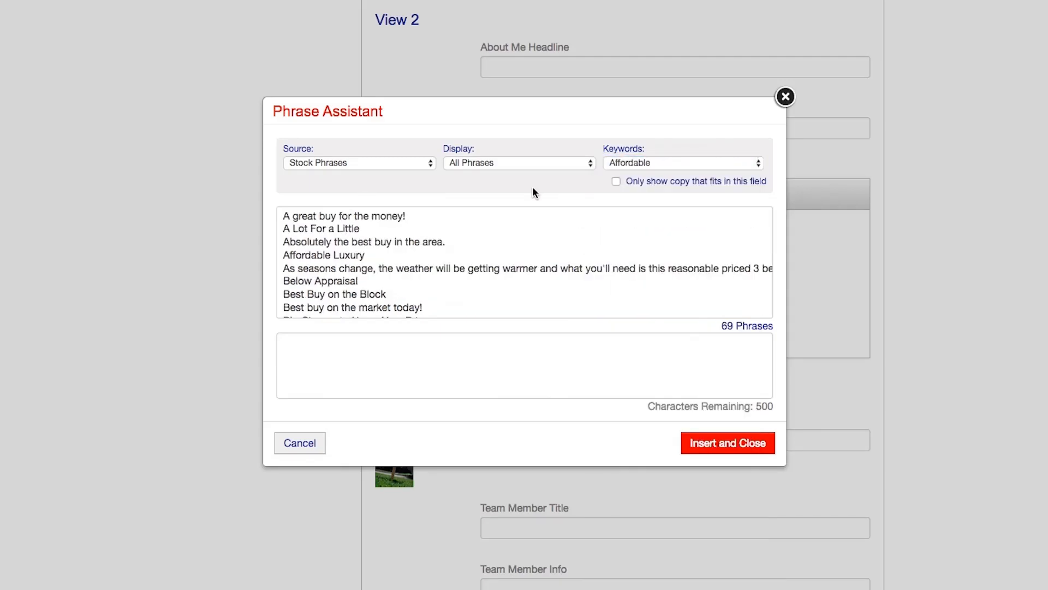
Step: Preview the stock phrase "A Lot For a Little" and close the Phrase Assistant without inserting it
{"action": "scroll", "coordinate": [535, 193], "scroll_direction": "down", "scroll_amount": 1}
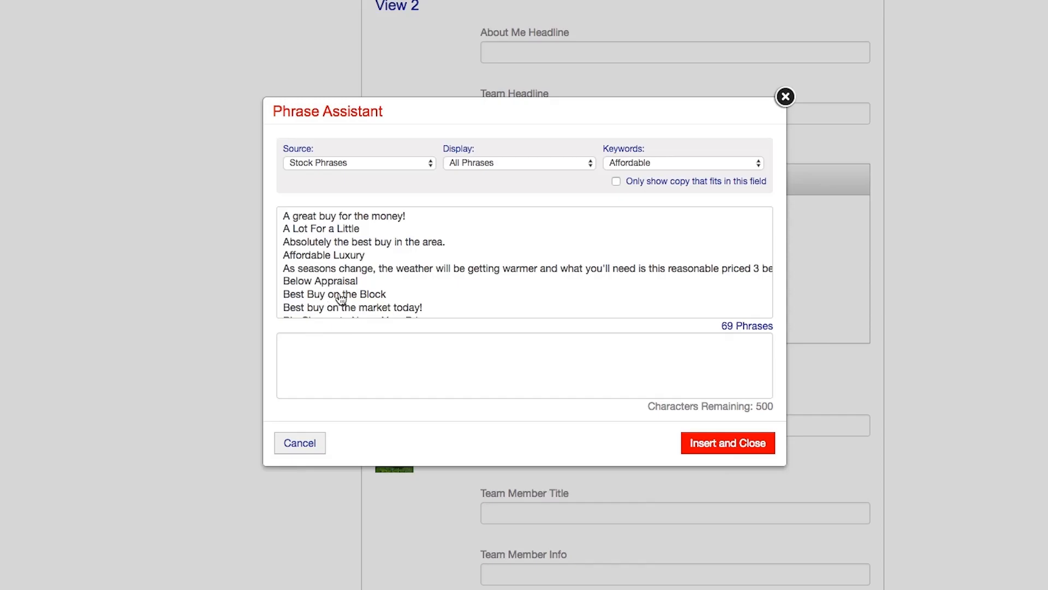
{"action": "left_click", "coordinate": [326, 233]}
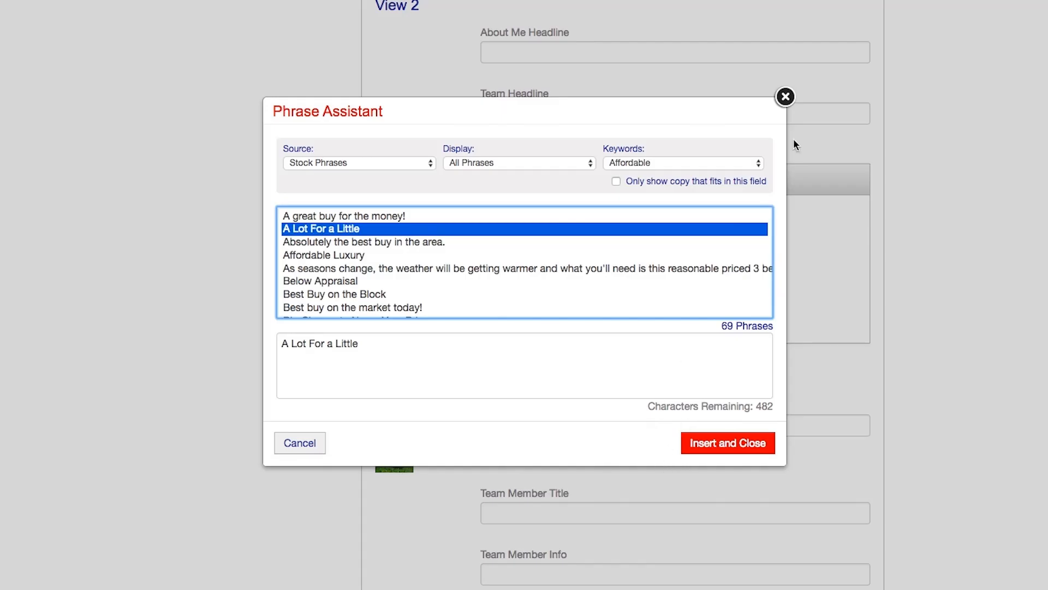
{"action": "left_click", "coordinate": [785, 96]}
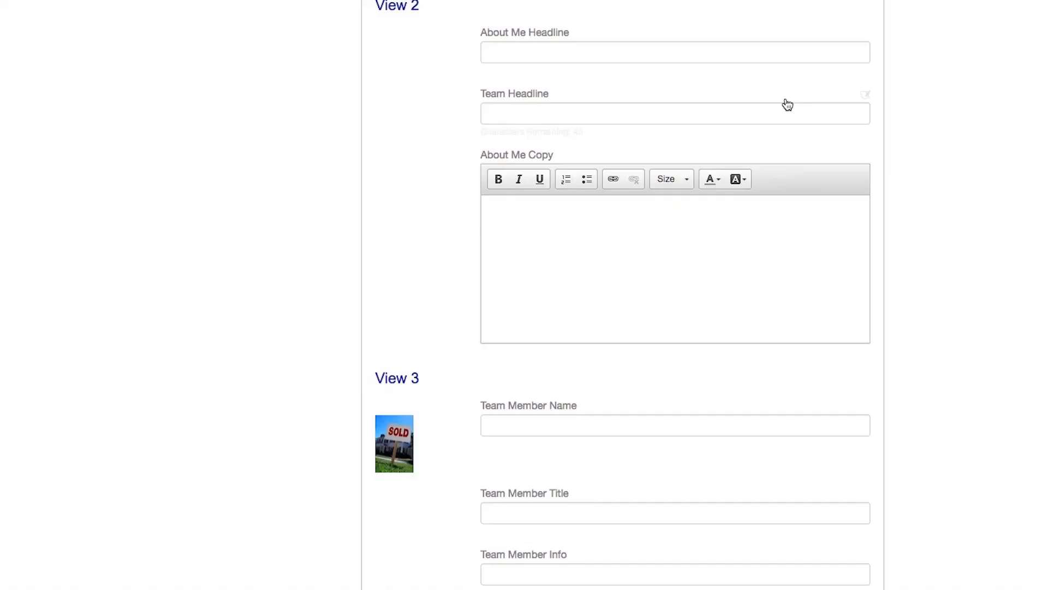
Step: Review the remaining text sections through View 19, then save the text and continue to the agent information
{"action": "scroll", "coordinate": [964, 229], "scroll_direction": "down", "scroll_amount": 12}
{"action": "scroll", "coordinate": [961, 210], "scroll_direction": "down", "scroll_amount": 7}
{"action": "scroll", "coordinate": [961, 210], "scroll_direction": "down", "scroll_amount": 5}
{"action": "scroll", "coordinate": [962, 213], "scroll_direction": "down", "scroll_amount": 12}
{"action": "scroll", "coordinate": [963, 169], "scroll_direction": "down", "scroll_amount": 5}
{"action": "scroll", "coordinate": [949, 370], "scroll_direction": "down", "scroll_amount": 20}
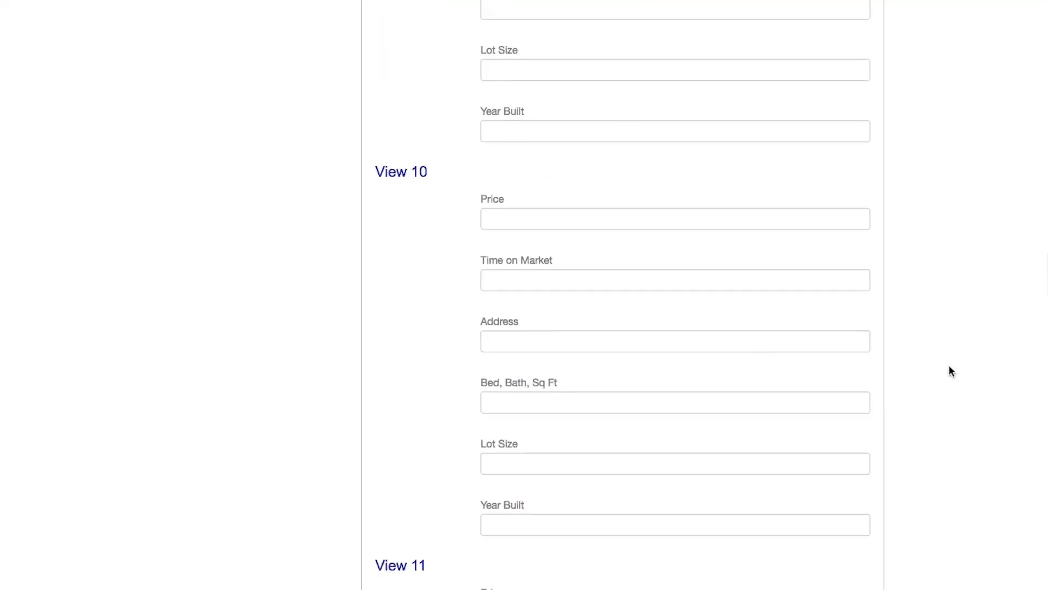
{"action": "scroll", "coordinate": [950, 372], "scroll_direction": "down", "scroll_amount": 20}
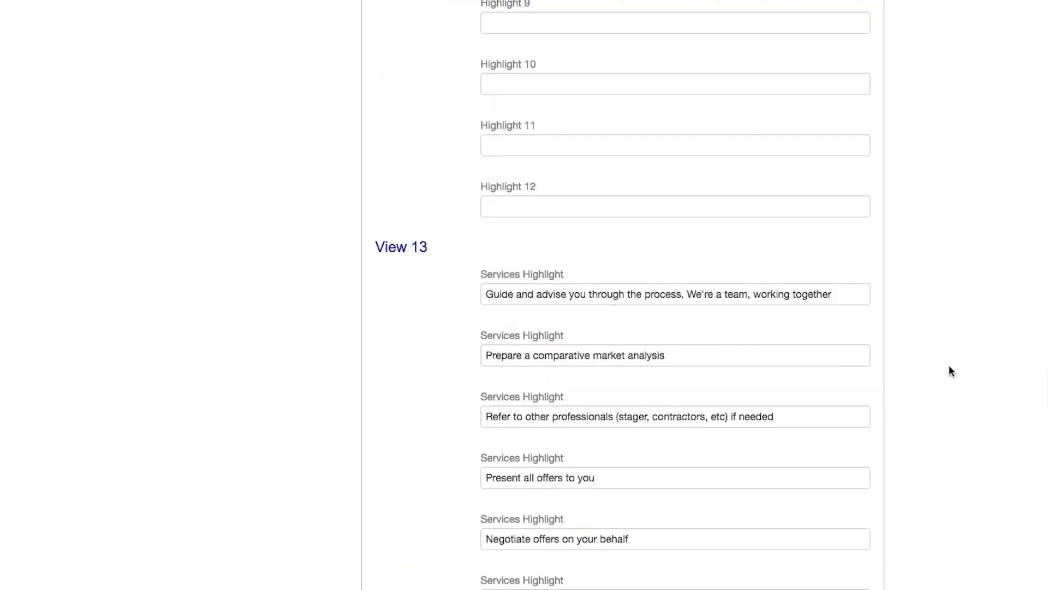
{"action": "scroll", "coordinate": [950, 372], "scroll_direction": "down", "scroll_amount": 20}
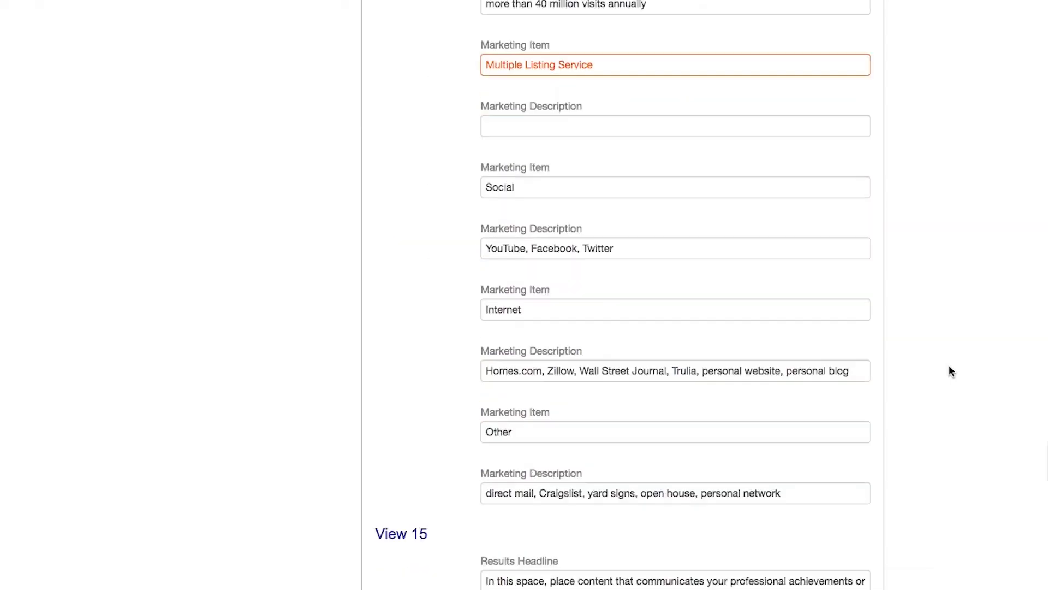
{"action": "scroll", "coordinate": [949, 372], "scroll_direction": "down", "scroll_amount": 12}
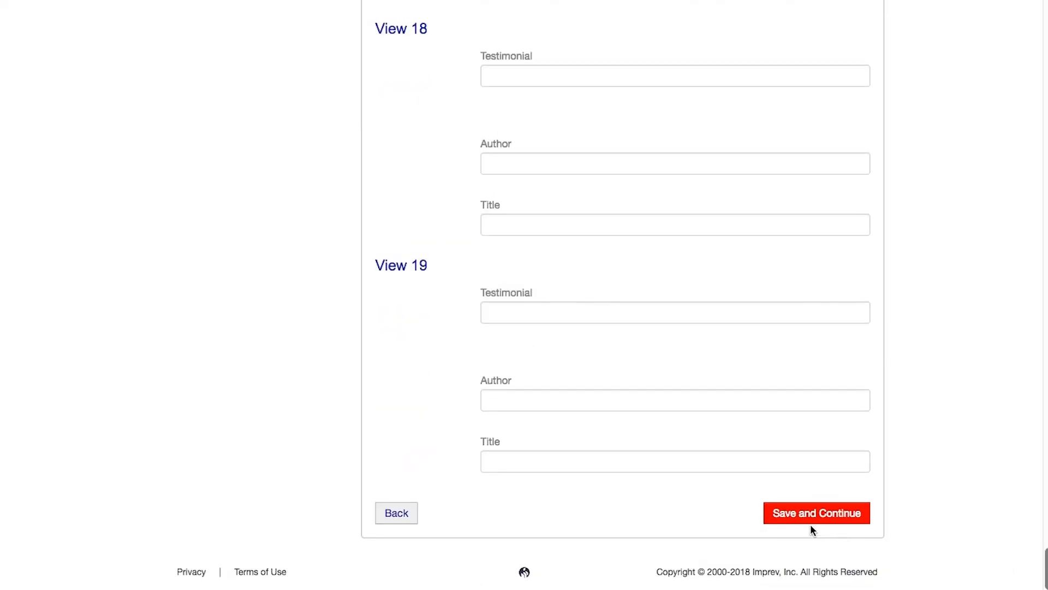
{"action": "left_click", "coordinate": [818, 516]}
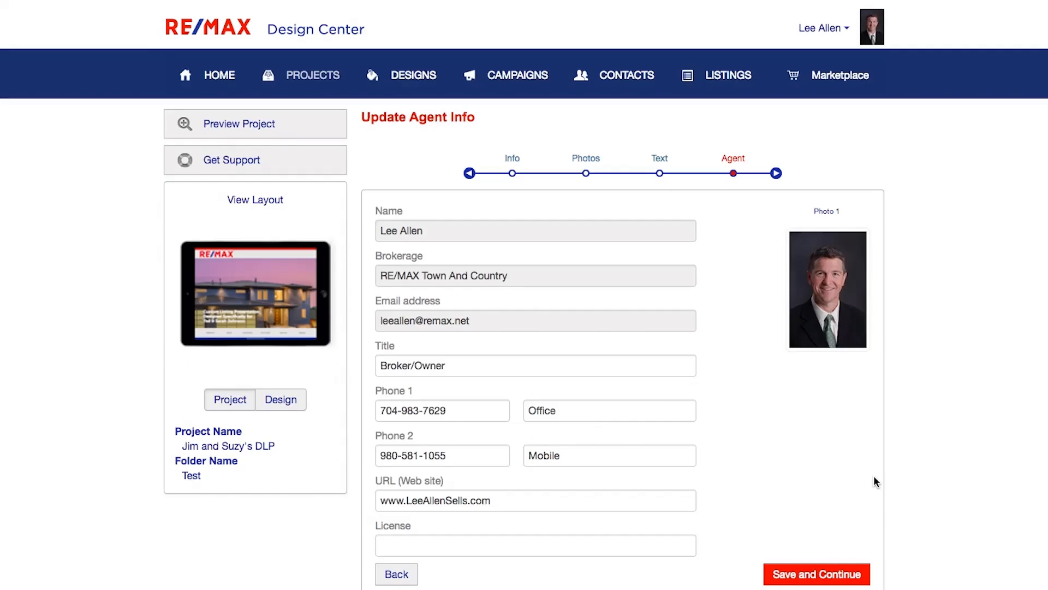
Step: Review the agent's contact details and photo, and save the agent information to finish the project setup
{"action": "scroll", "coordinate": [874, 476], "scroll_direction": "down", "scroll_amount": 3}
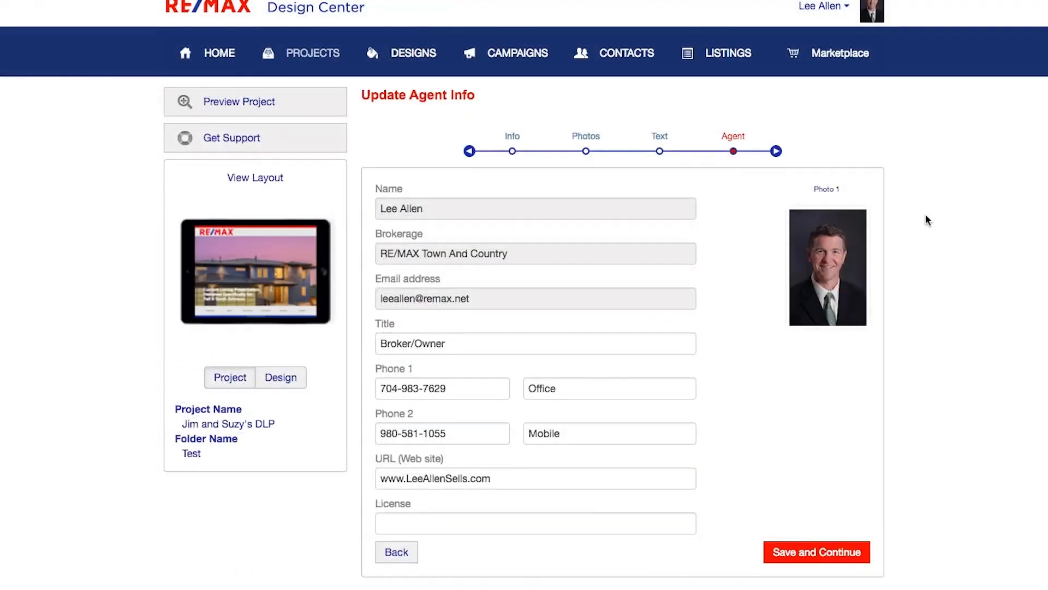
{"action": "scroll", "coordinate": [925, 215], "scroll_direction": "up", "scroll_amount": 1}
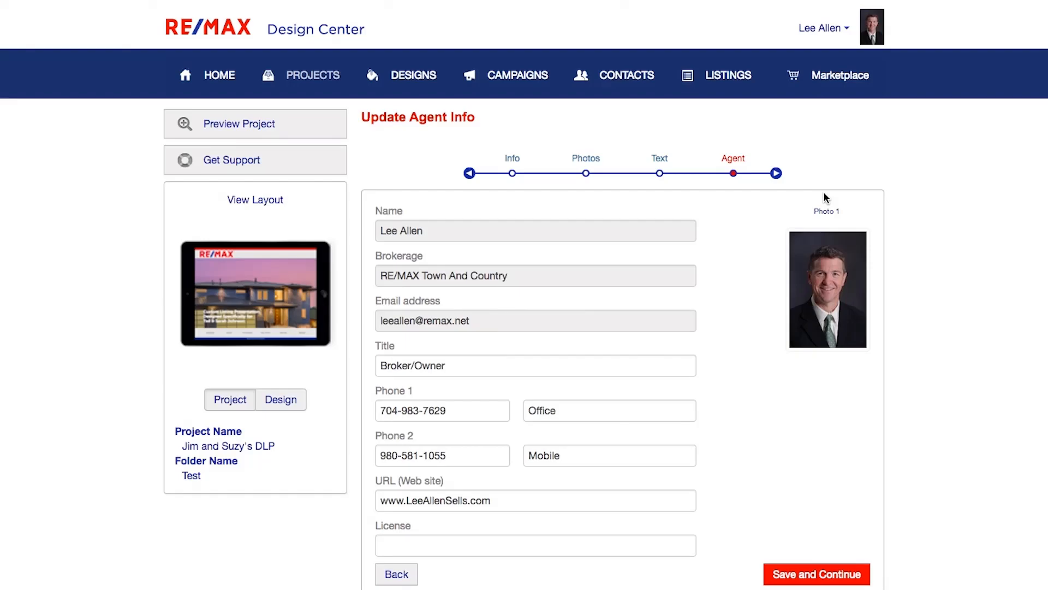
{"action": "scroll", "coordinate": [961, 309], "scroll_direction": "down", "scroll_amount": 1}
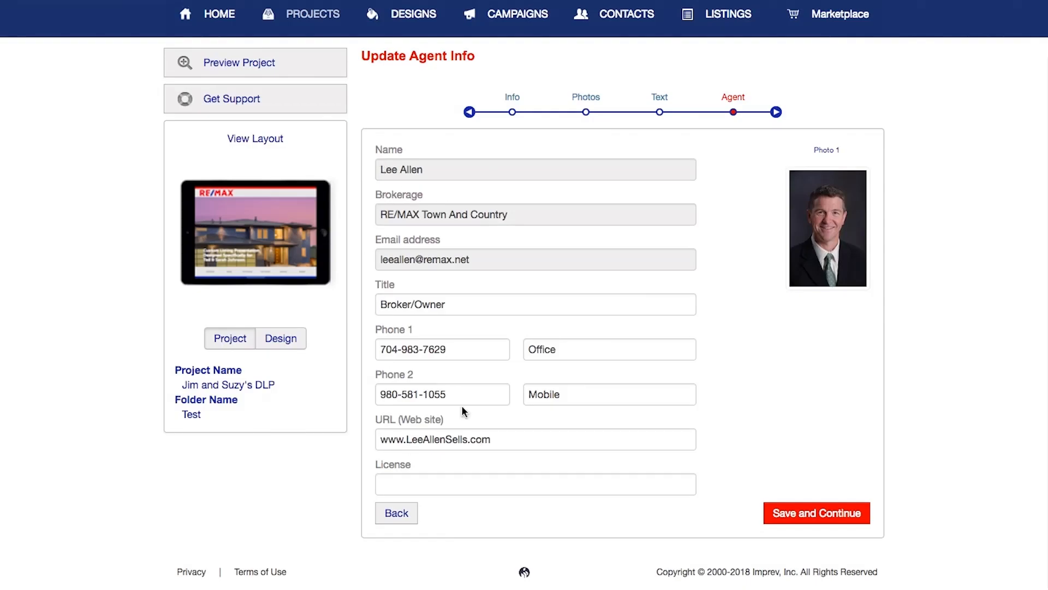
{"action": "left_click", "coordinate": [796, 516]}
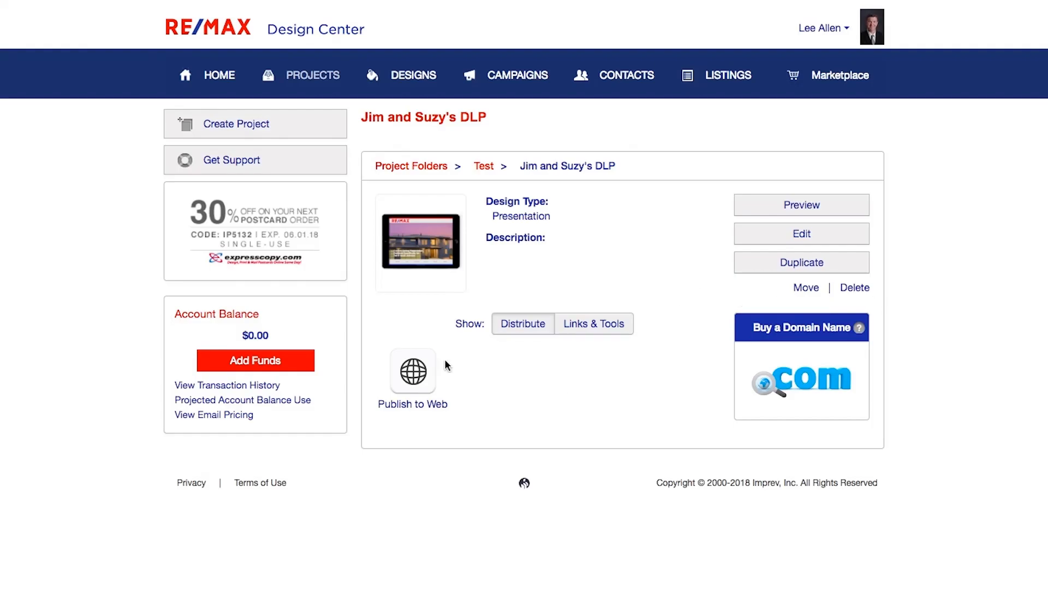
Step: Publish the project to the web and select its link as a short URL, closing the published links
{"action": "left_click", "coordinate": [414, 373]}
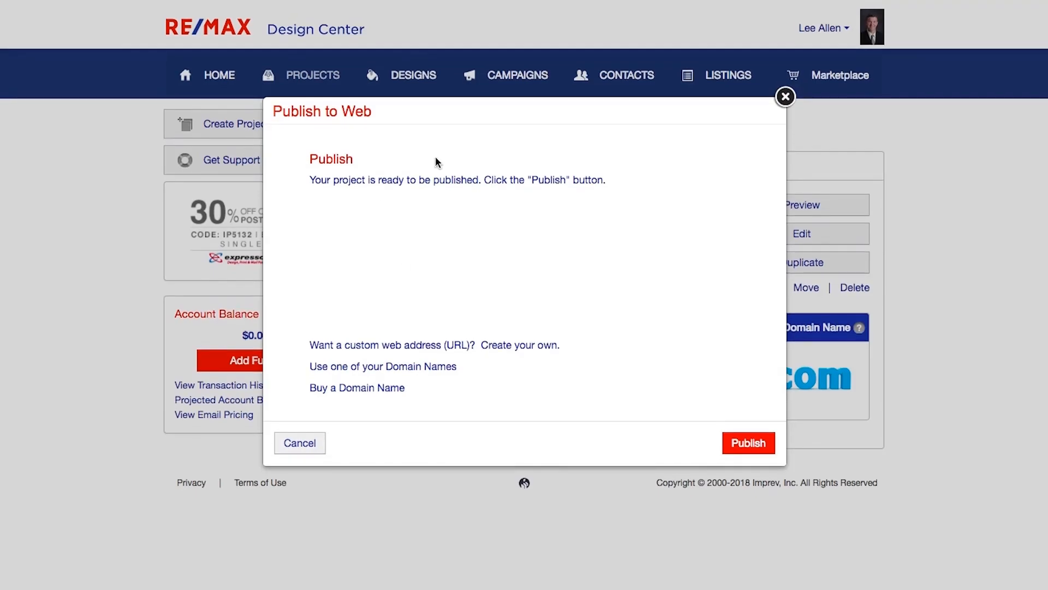
{"action": "left_click", "coordinate": [758, 453]}
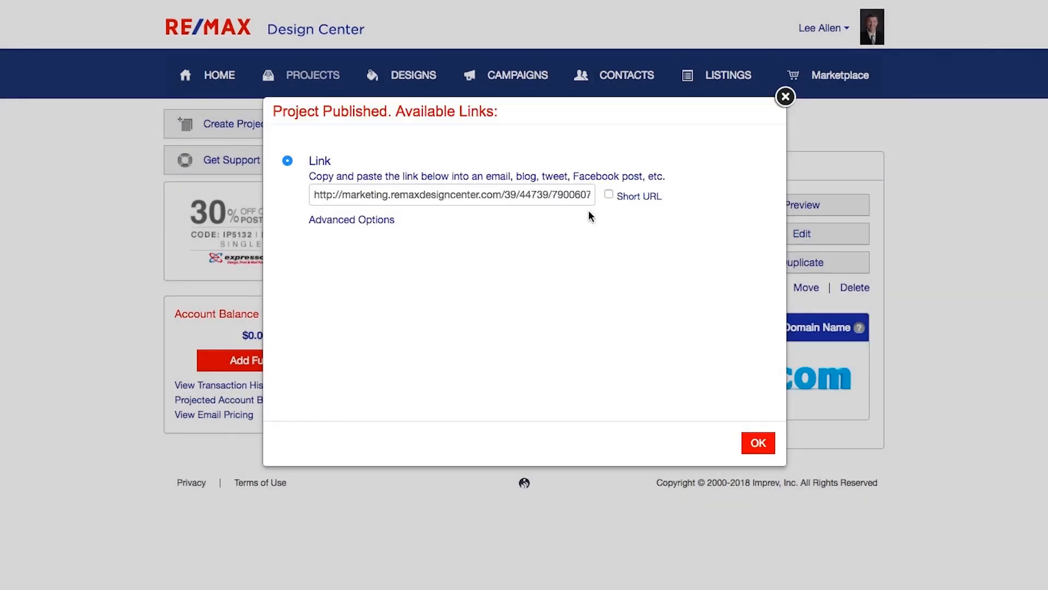
{"action": "left_click_drag", "start_coordinate": [309, 194], "coordinate": [513, 220]}
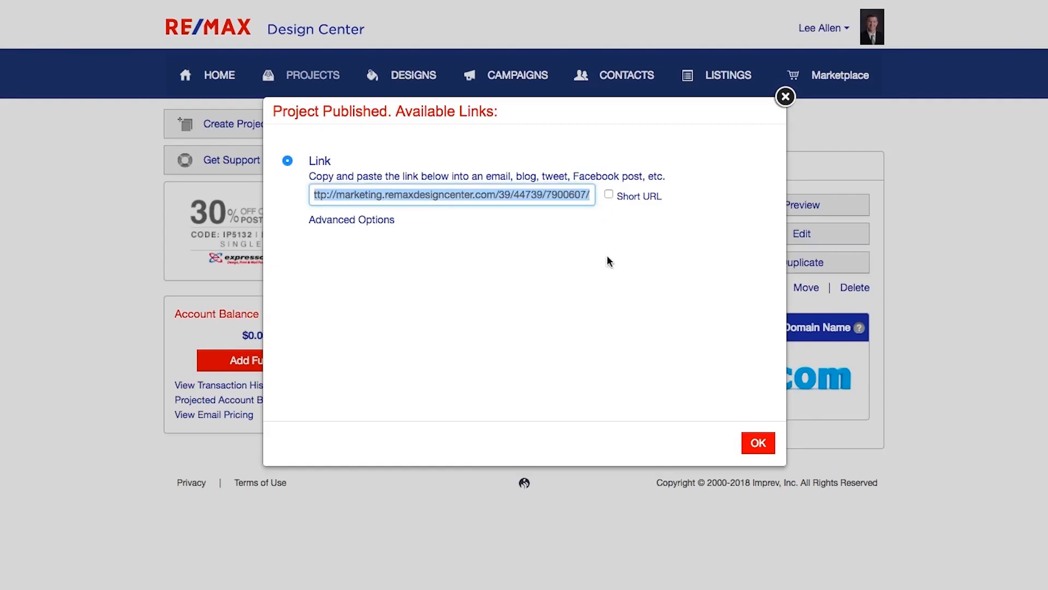
{"action": "left_click", "coordinate": [608, 196]}
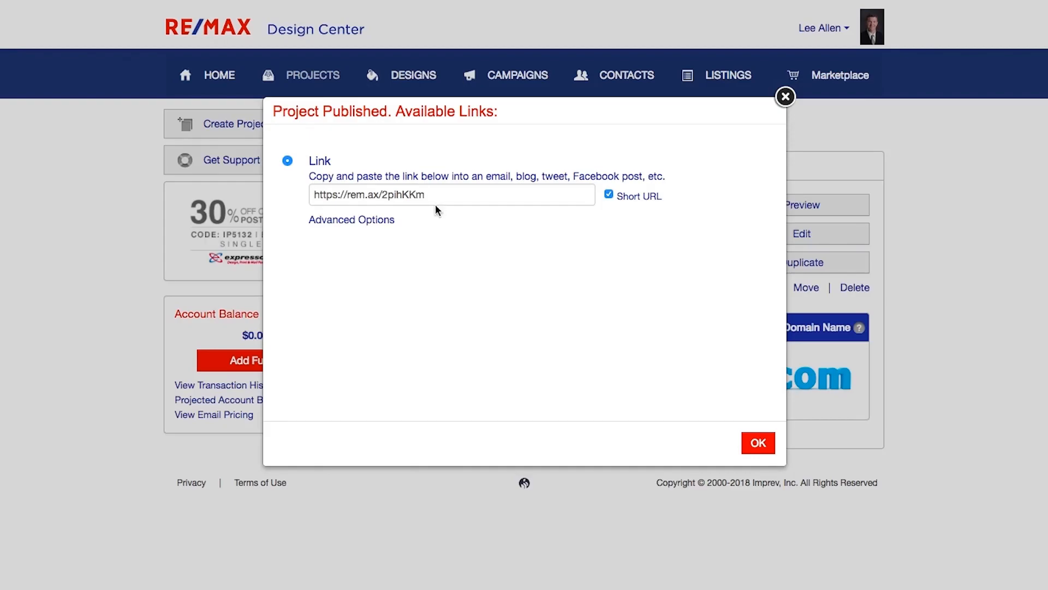
{"action": "left_click_drag", "start_coordinate": [435, 199], "coordinate": [278, 198]}
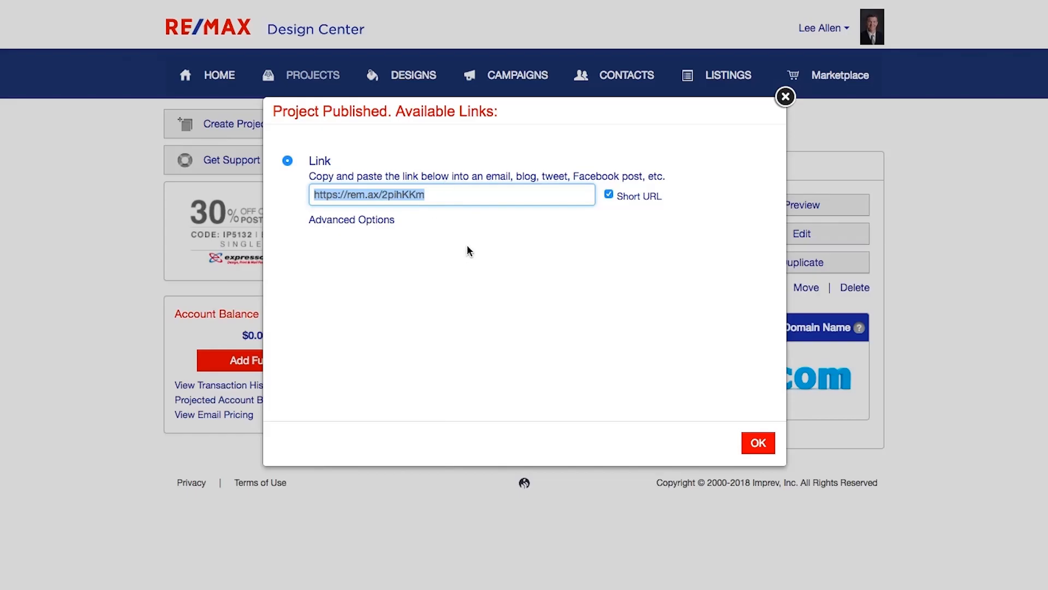
{"action": "left_click", "coordinate": [766, 444]}
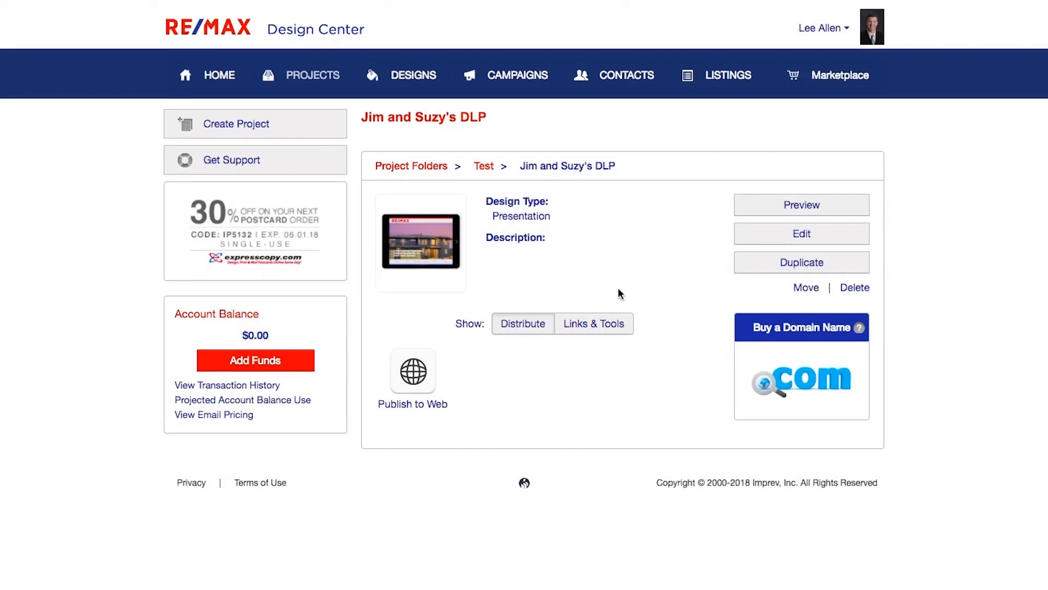
Step: Examine the published web page's analytics overview and QR code among the project's links and tools
{"action": "left_click", "coordinate": [592, 326]}
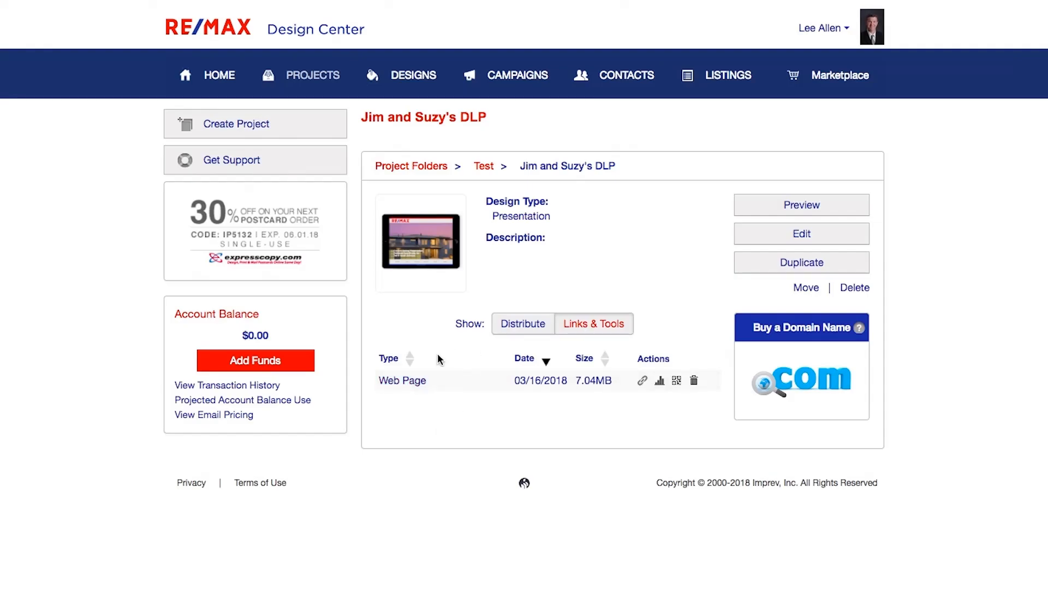
{"action": "left_click", "coordinate": [661, 382]}
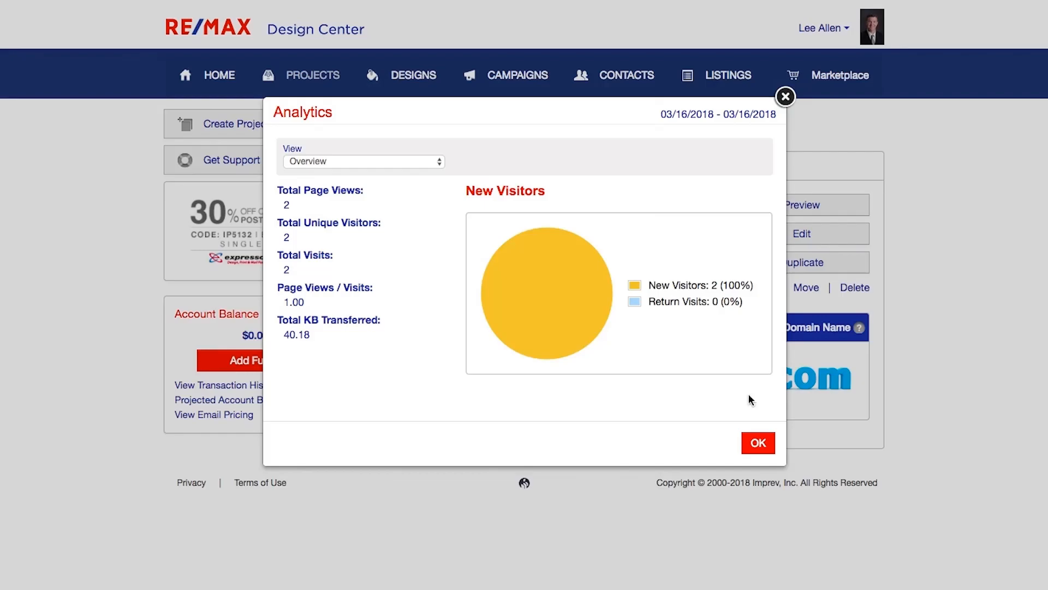
{"action": "left_click", "coordinate": [757, 445]}
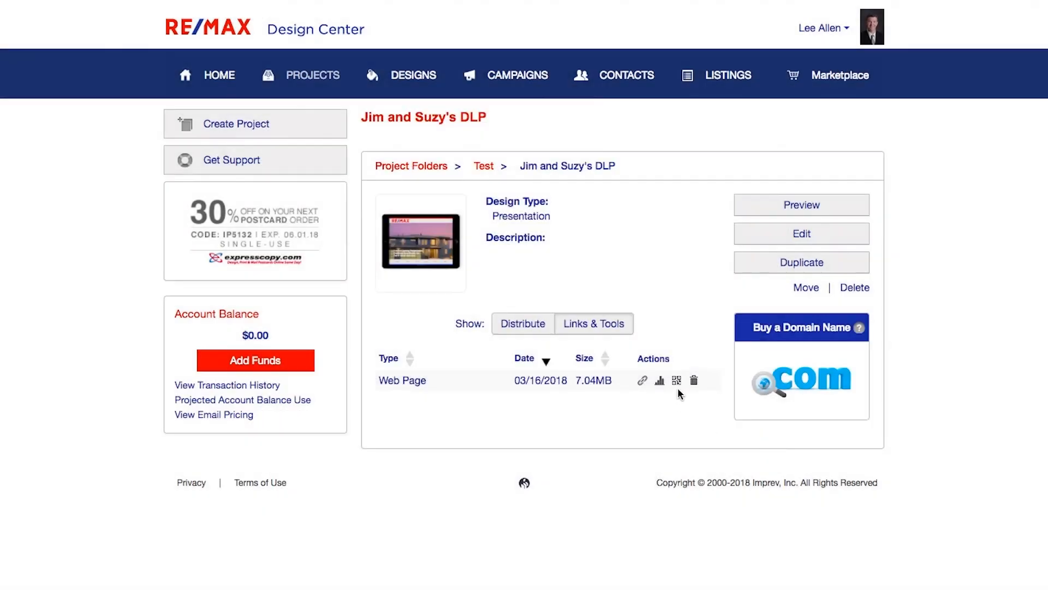
{"action": "left_click", "coordinate": [676, 381]}
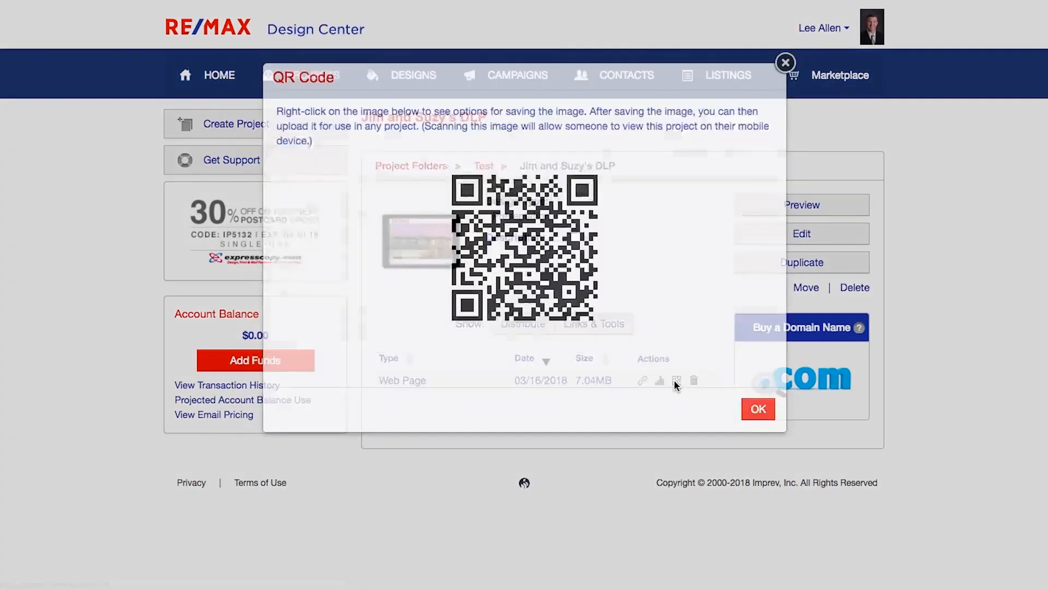
{"action": "left_click", "coordinate": [785, 98]}
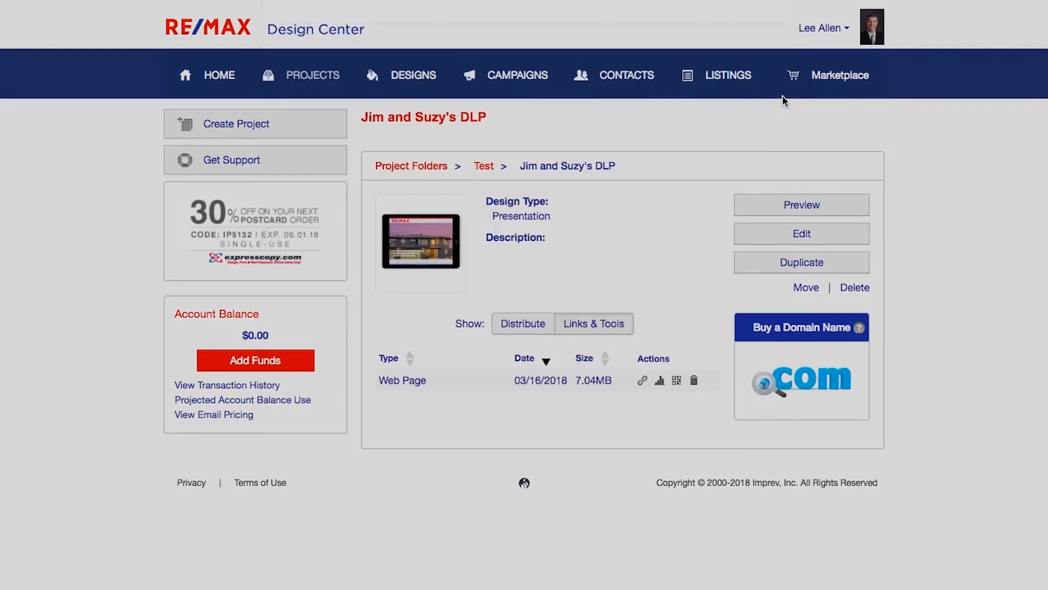